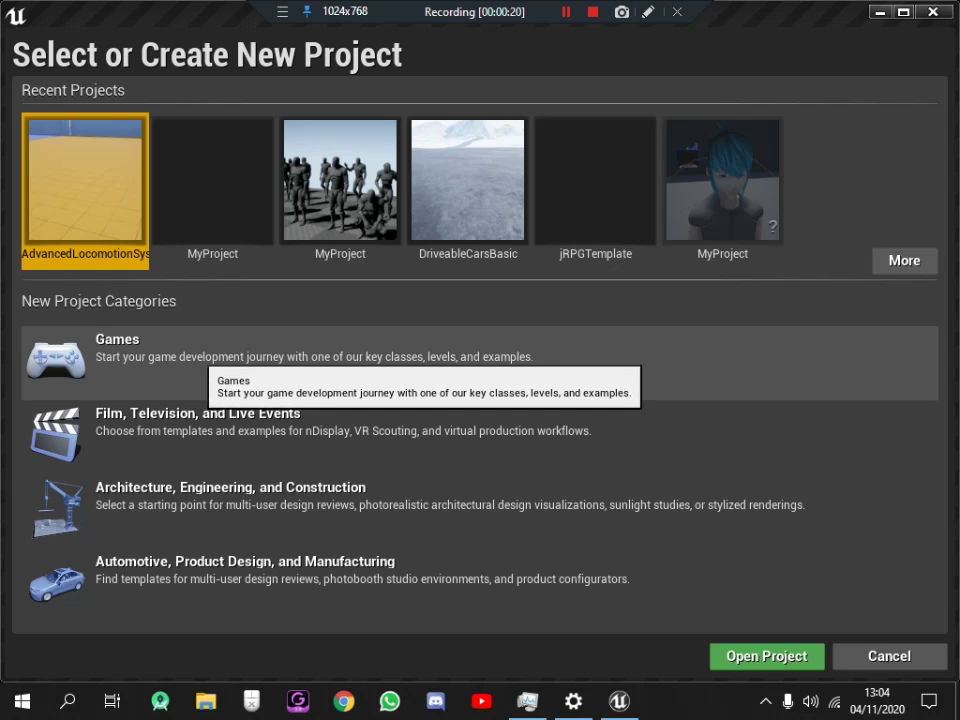
- Choose the Games category and the Third Person template for a new project
click(515, 352)
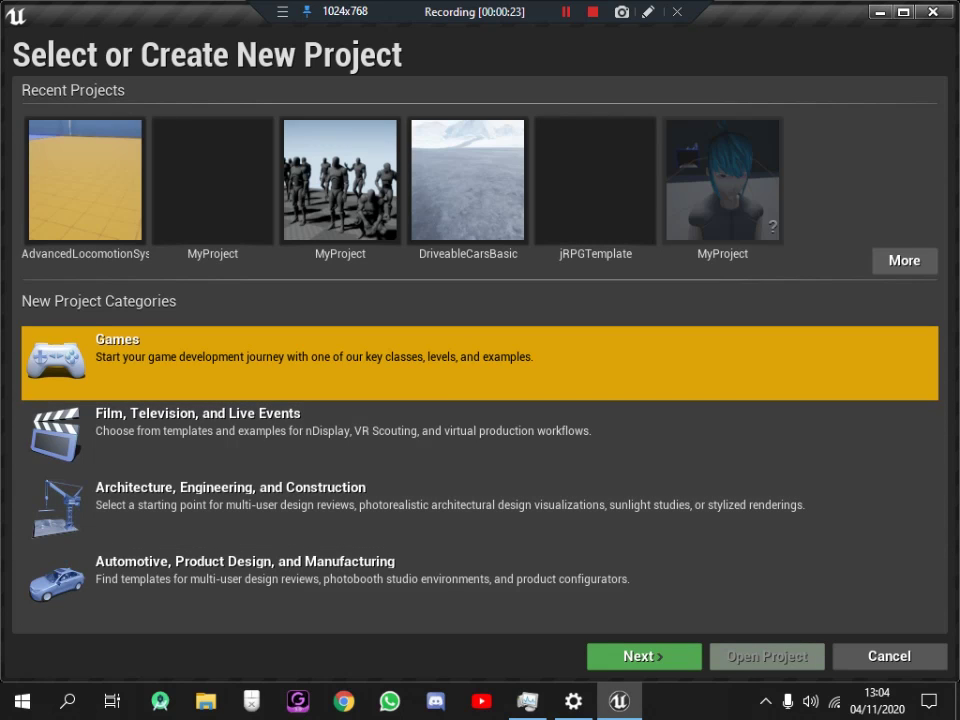
click(638, 657)
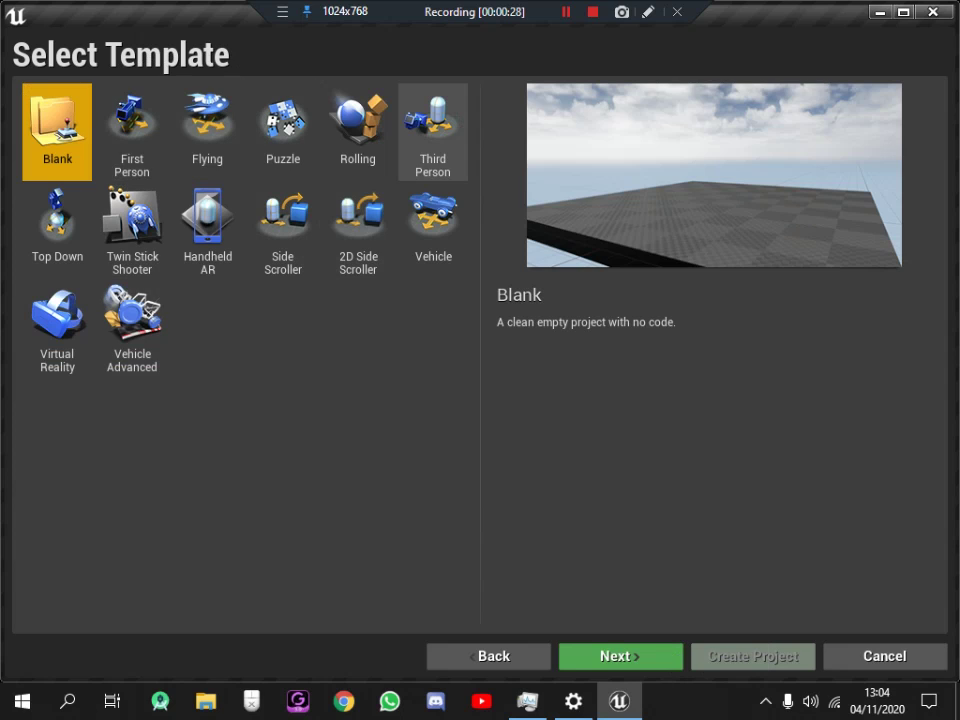
click(433, 132)
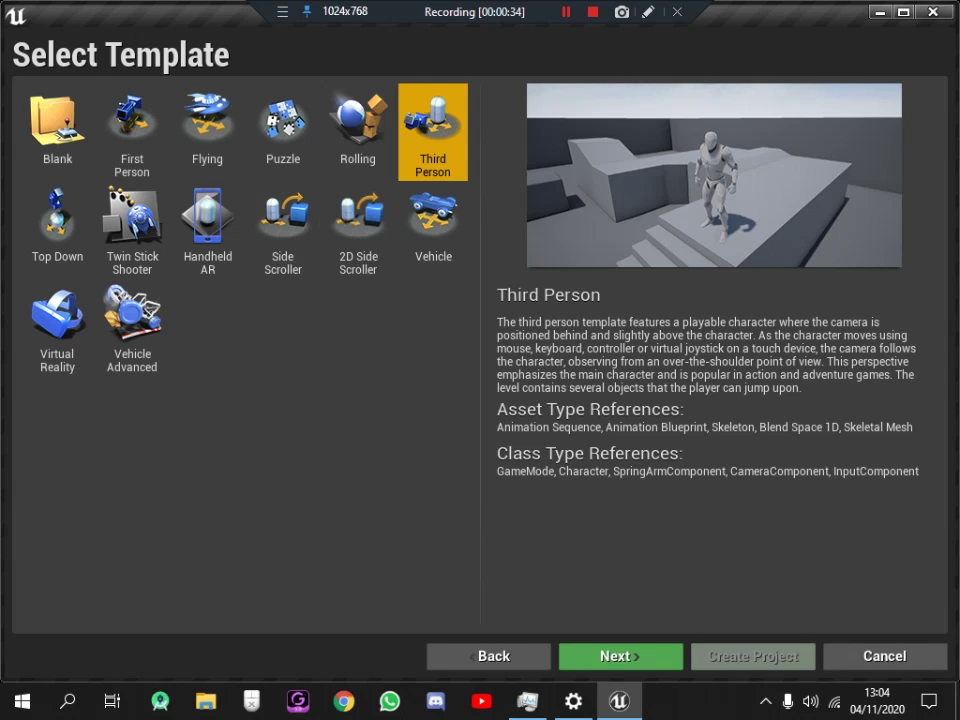
click(614, 655)
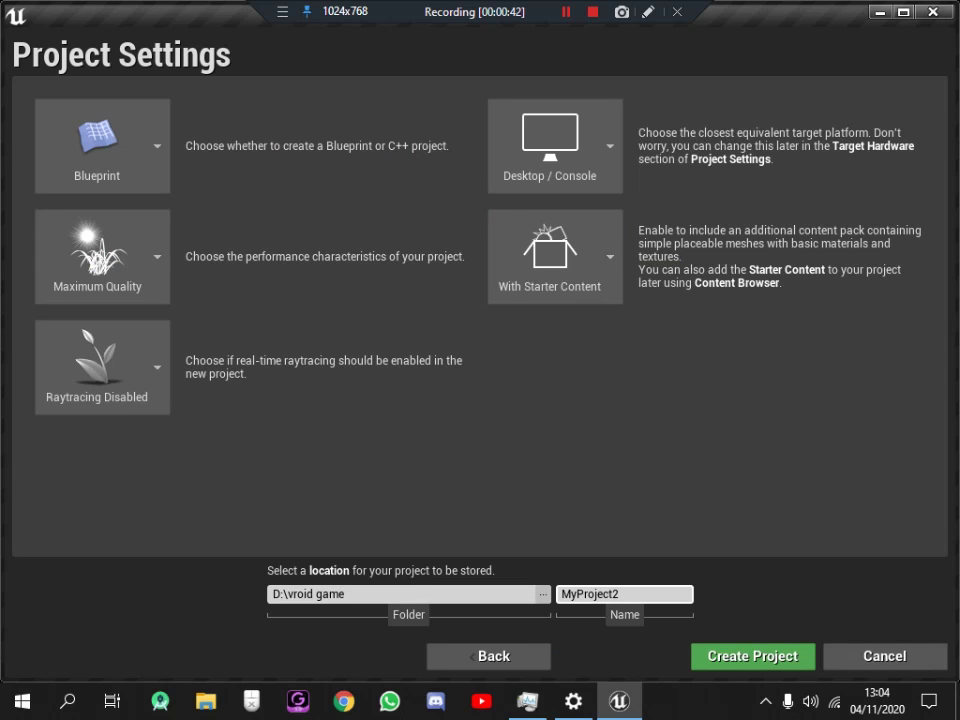
- Name the project 'retargeting' and create it
click(624, 594)
text(reta)
text(rgeting)
click(752, 656)
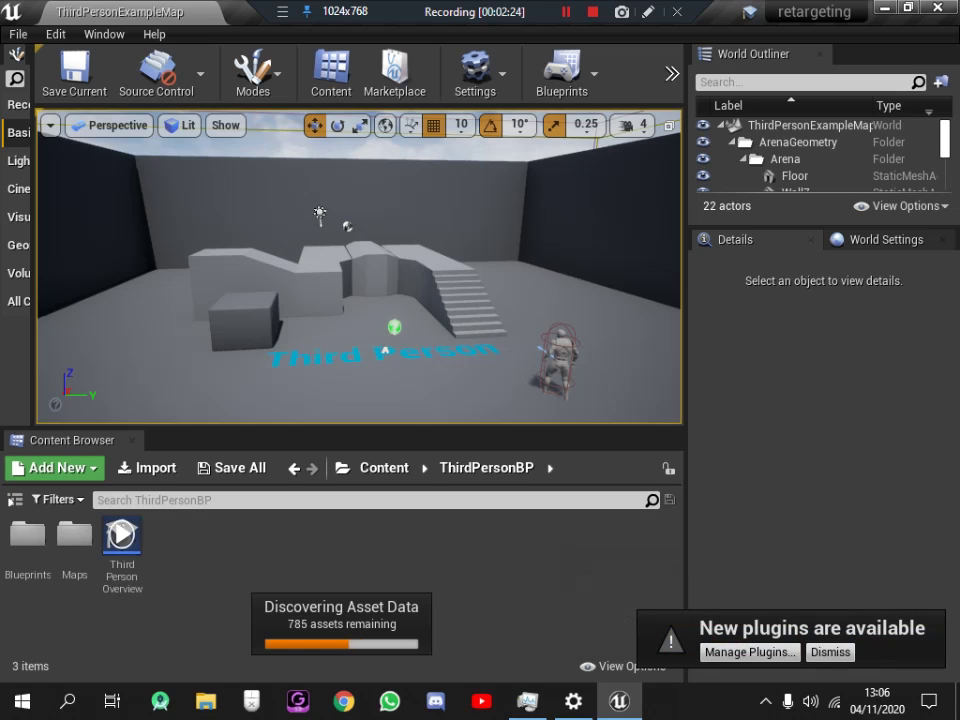
- Enable the built-in VRM4U plugin, found by searching 'vrm', and restart the editor
click(750, 651)
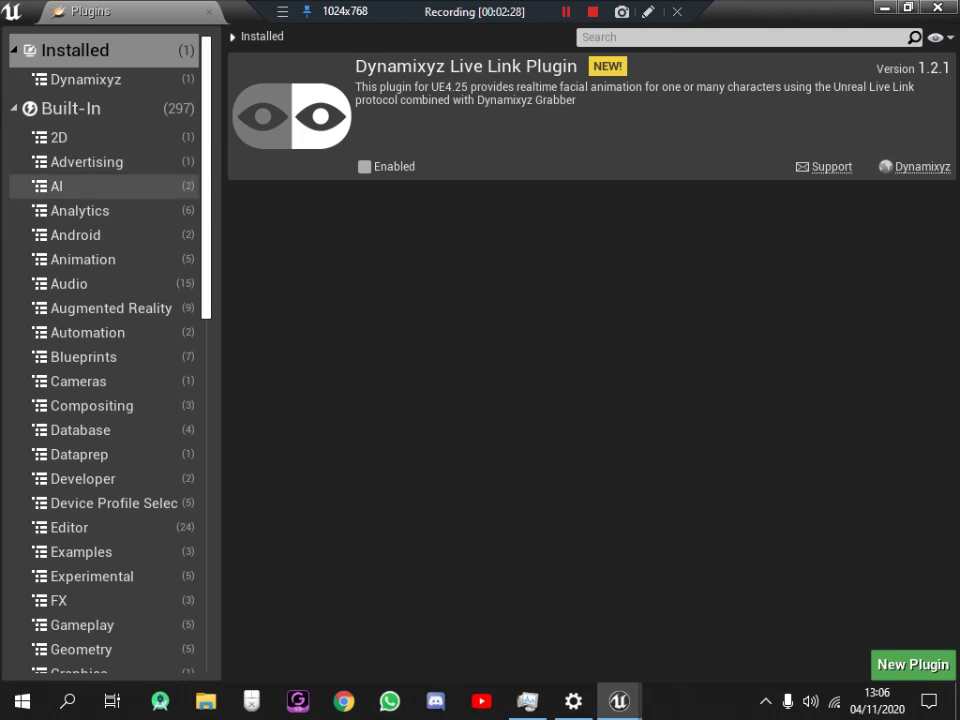
click(70, 108)
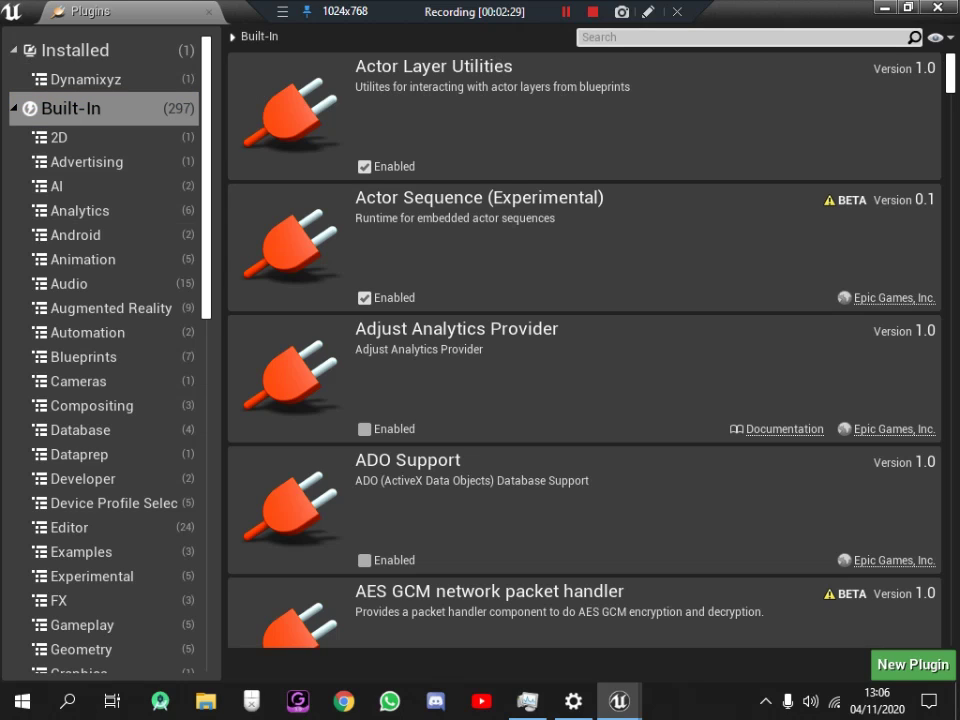
text(vrm)
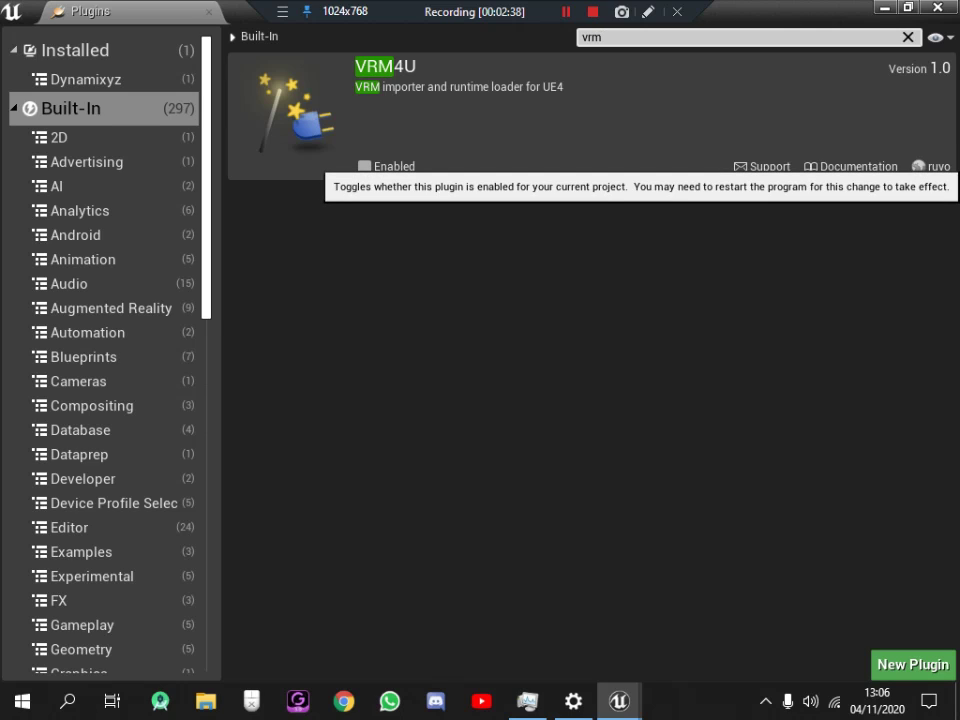
click(364, 166)
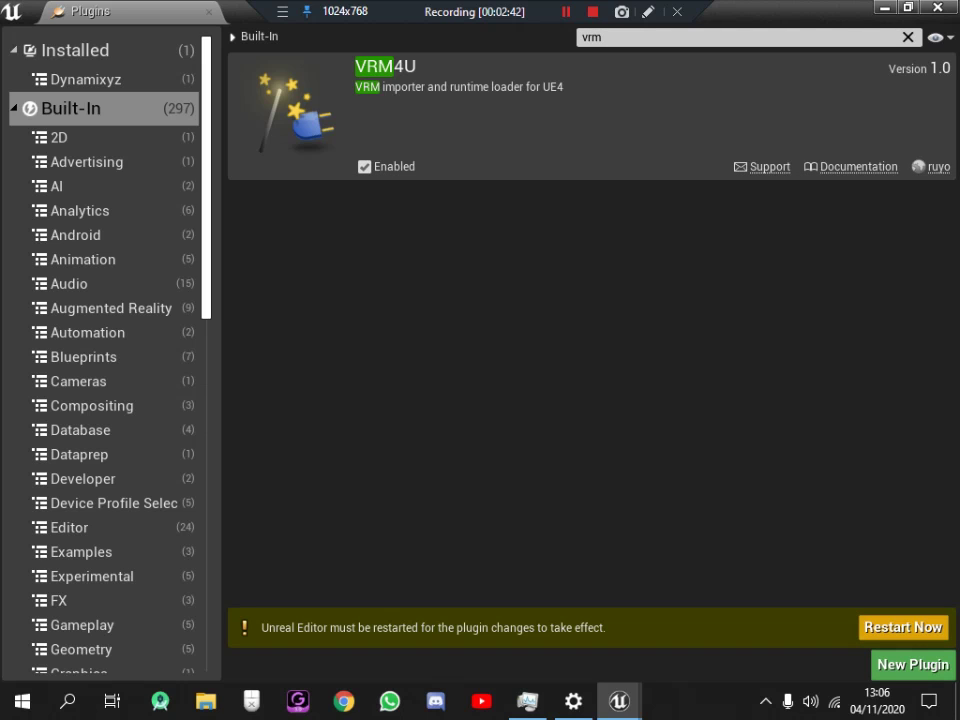
click(903, 627)
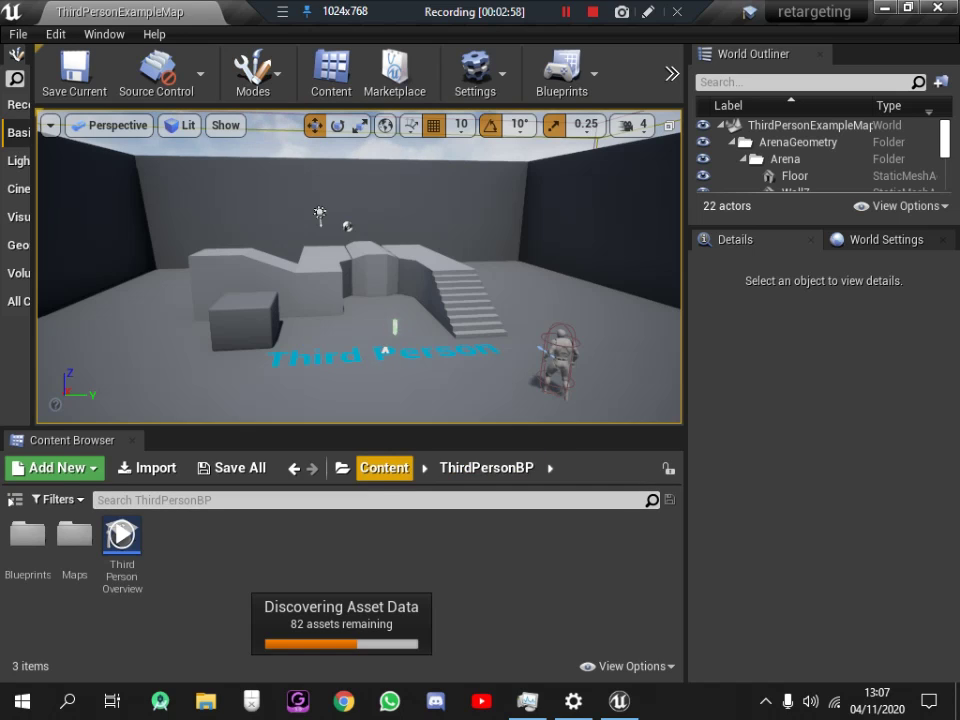
- Create a 'Chaesar' folder at the Content root and open it
click(384, 467)
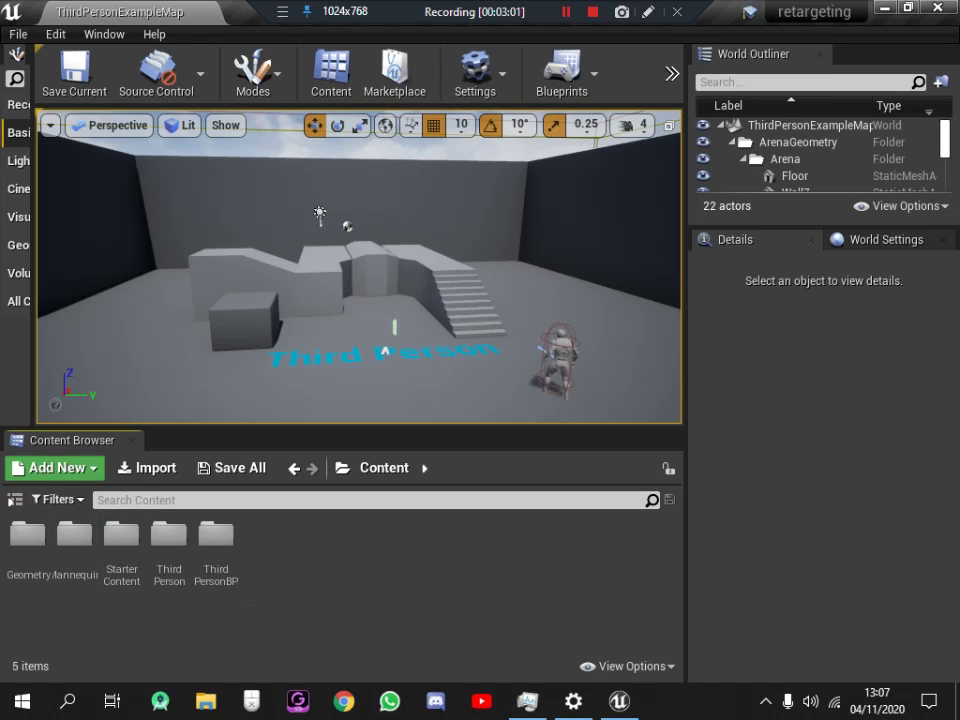
right_click(363, 549)
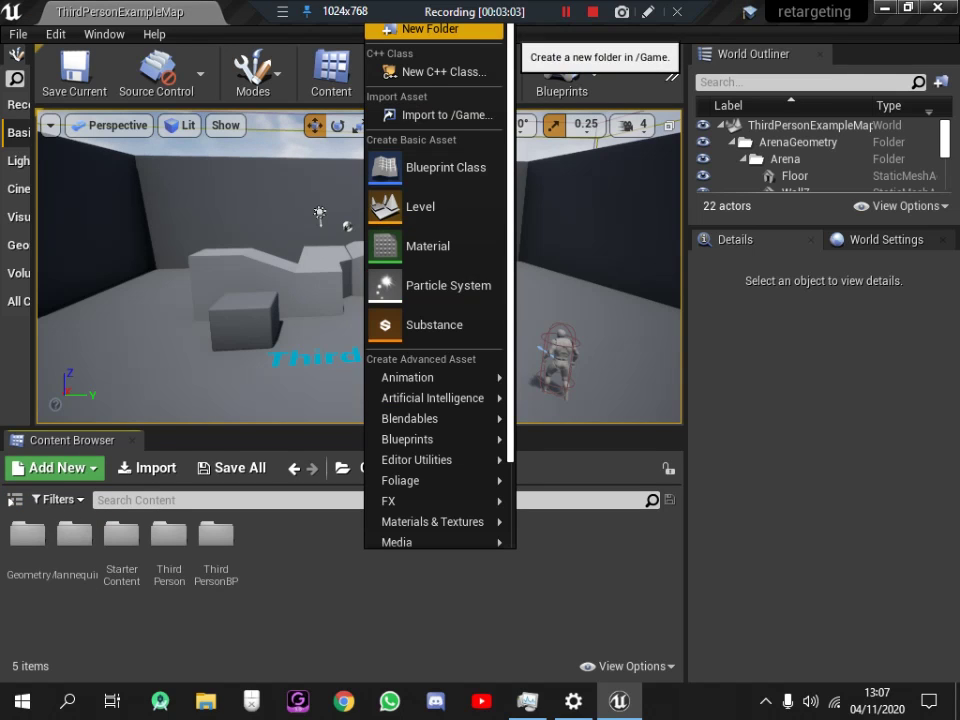
click(430, 29)
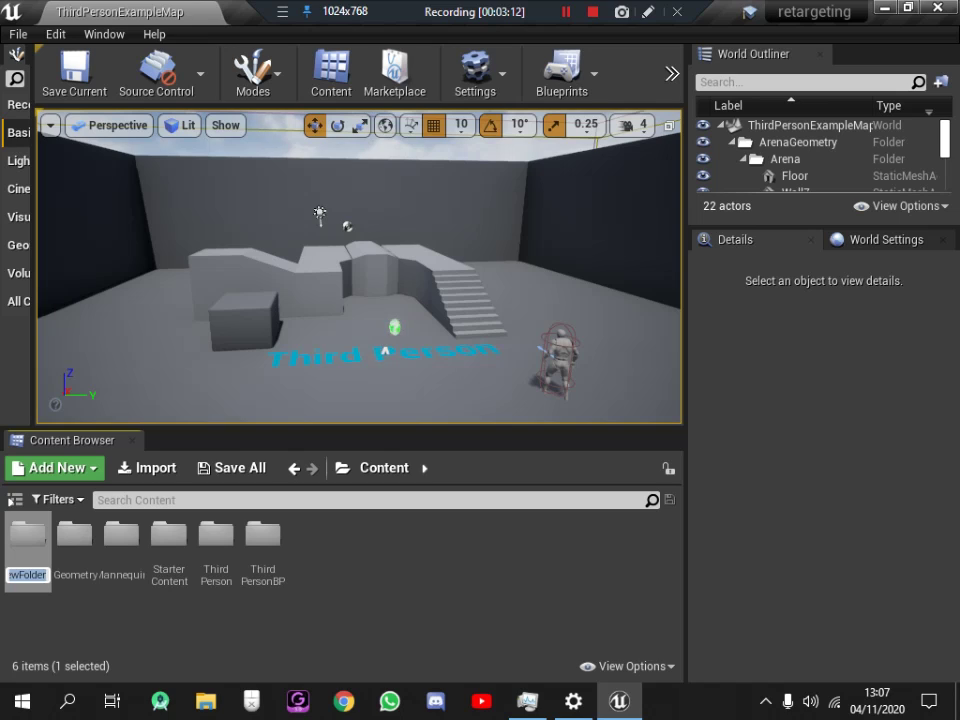
text(Chae)
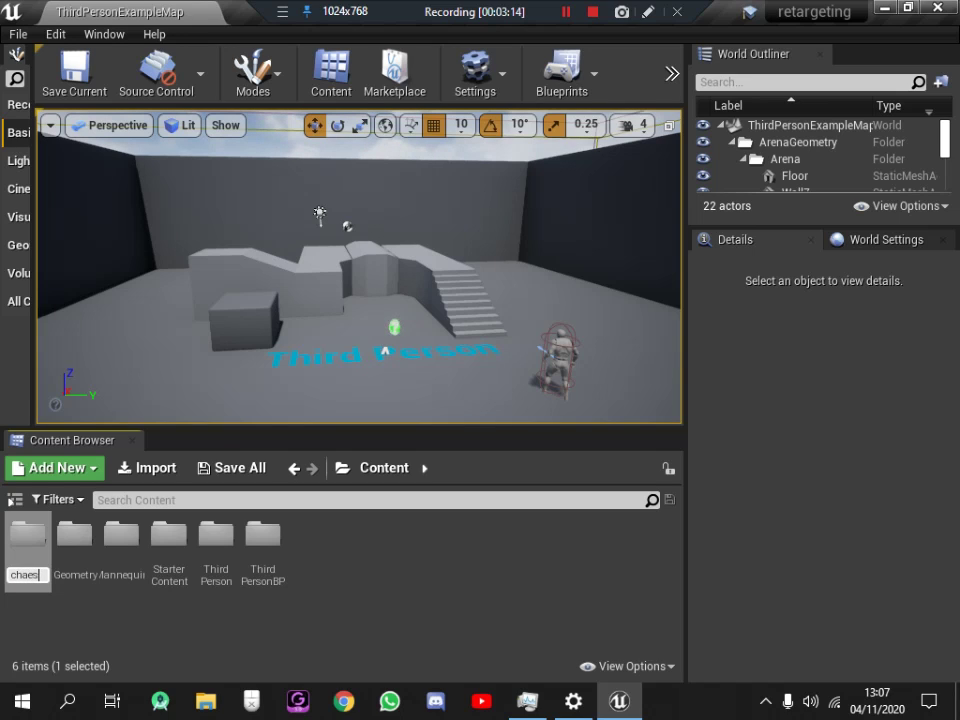
text(sar)
key(Return)
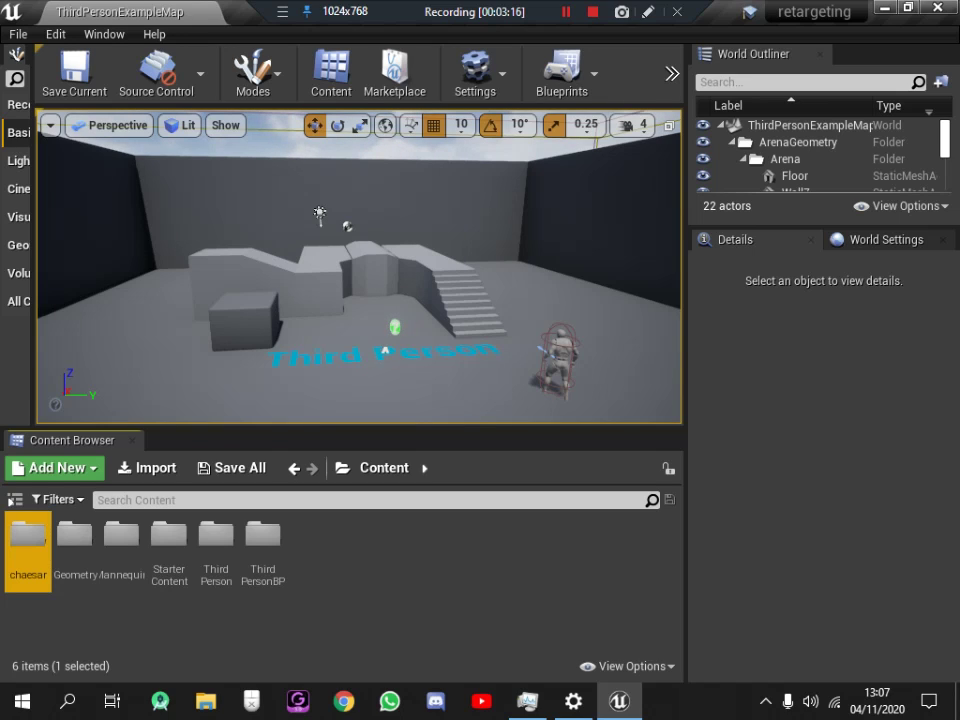
key(Return)
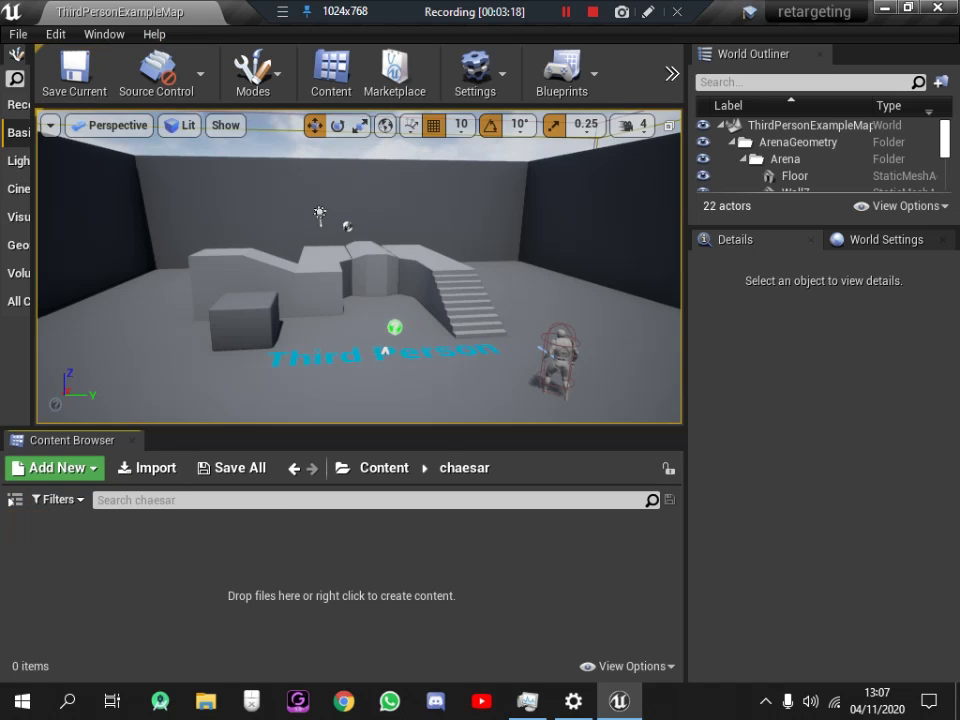
mouse_move(527, 700)
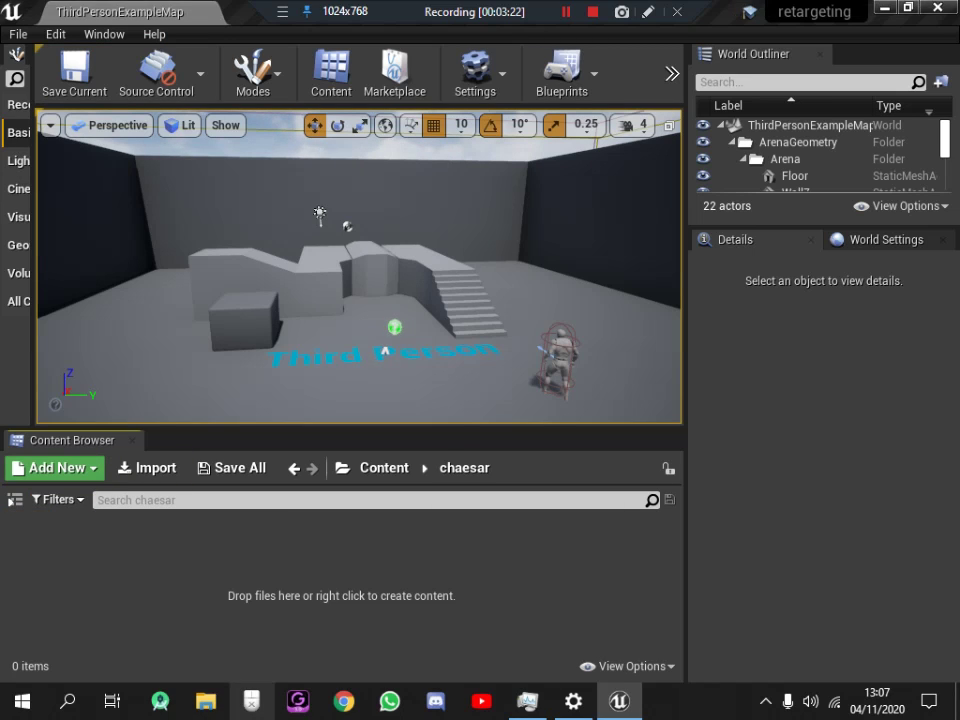
- Bring chaesar2.vrm from the Desktop GameMaker folder into Unreal to show its import options
click(343, 467)
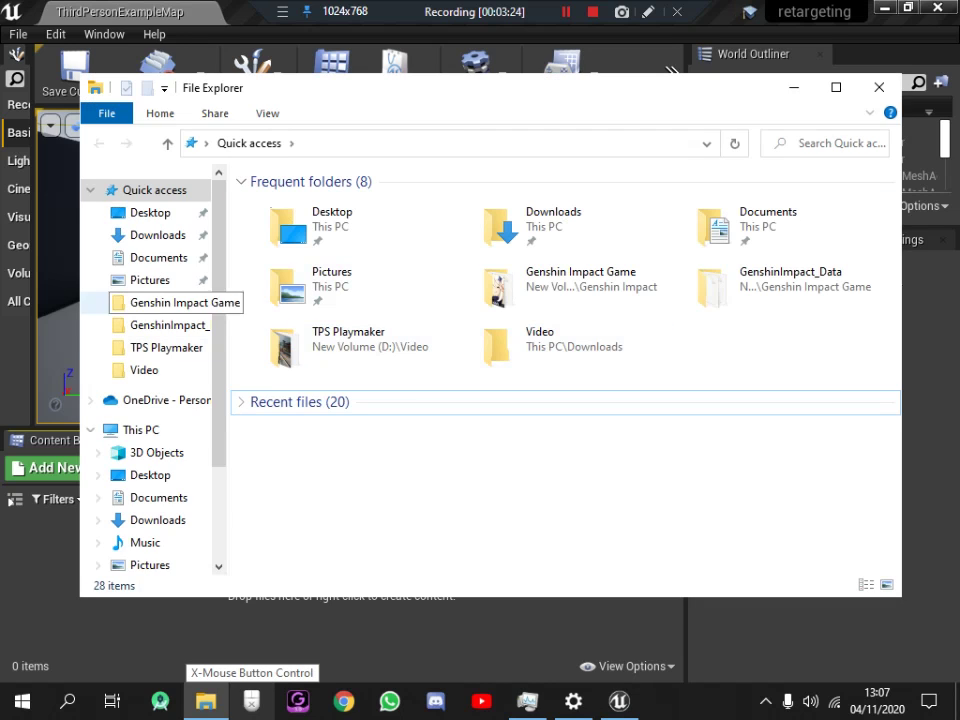
click(150, 212)
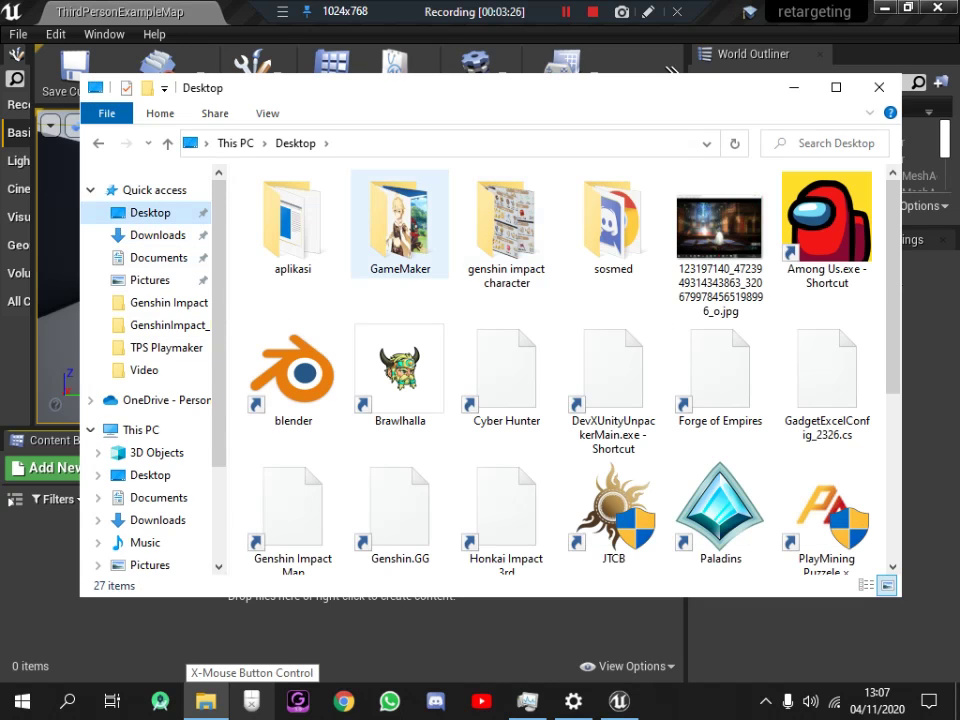
double_click(400, 225)
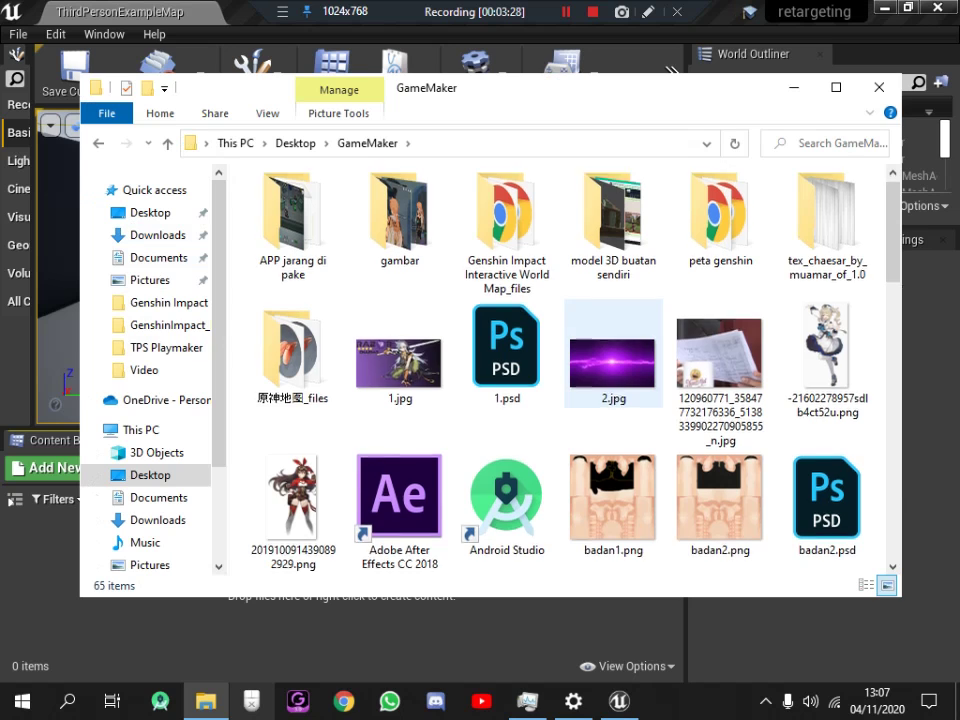
scroll(560, 370, down, 5)
scroll(590, 360, down, 3)
scroll(590, 360, down, 3)
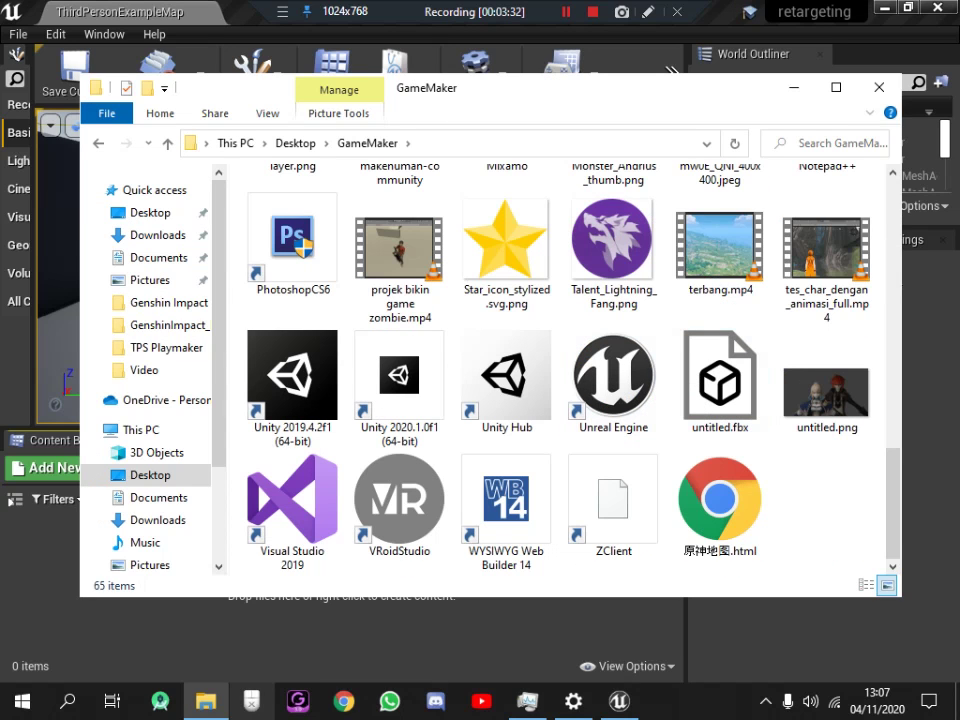
scroll(560, 370, up, 15)
click(827, 345)
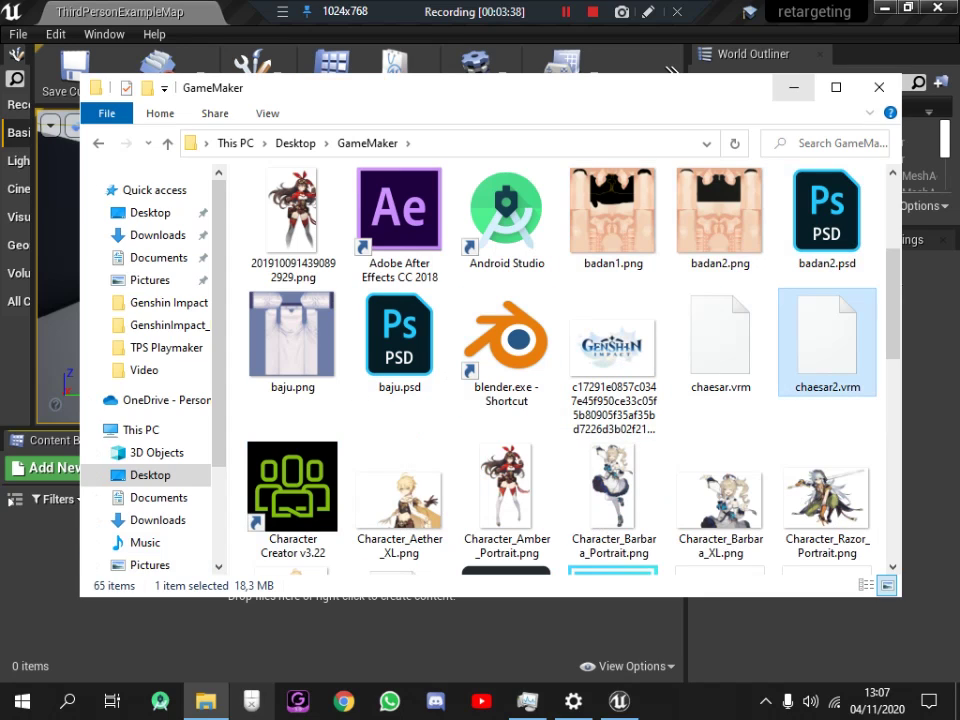
click(793, 87)
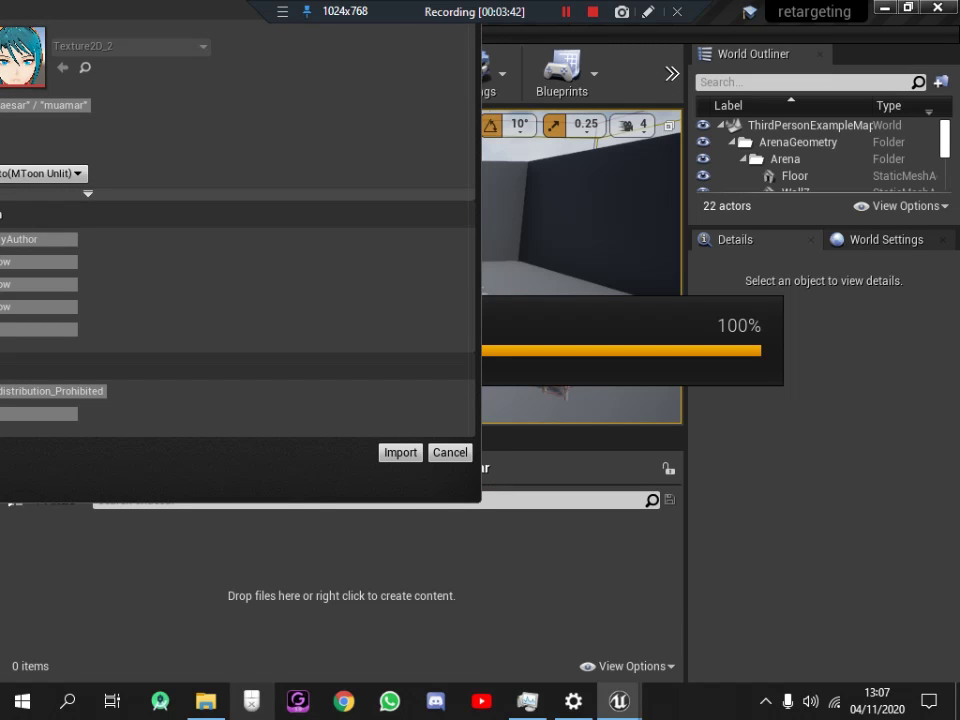
- Confirm the chaesar2 VRM import and scroll through the 69 imported assets
key(Return)
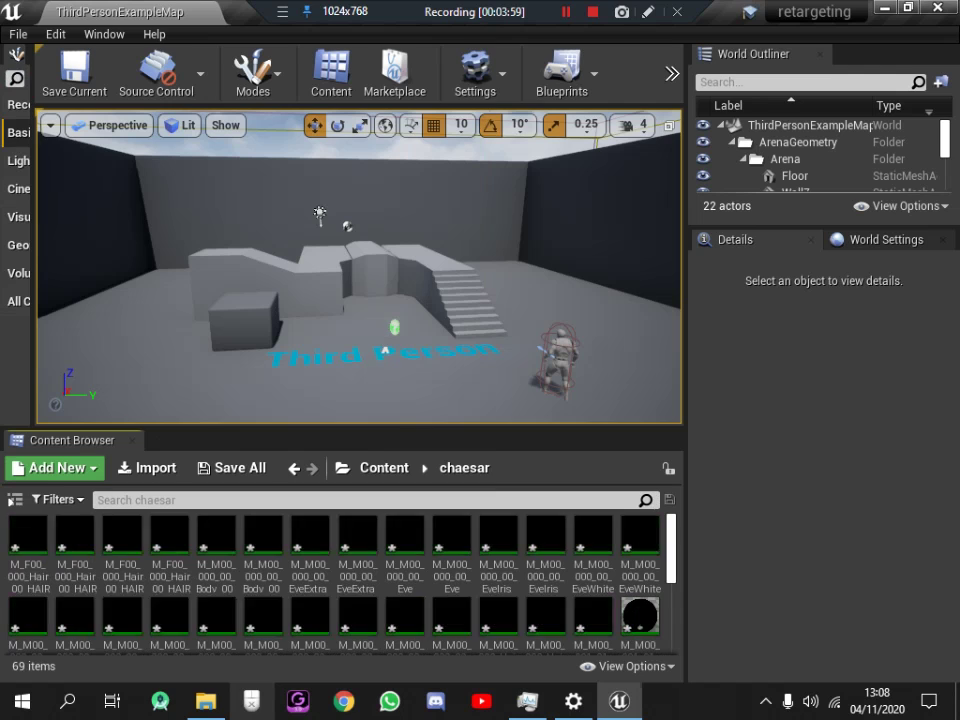
scroll(358, 570, down, 3)
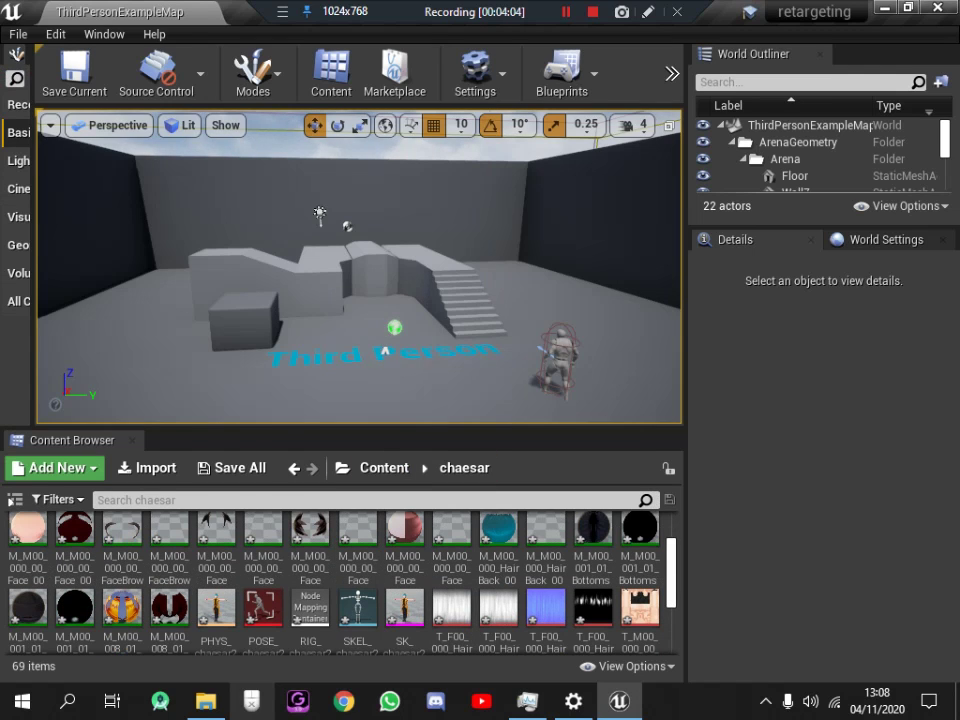
- Change the ThirdPersonCharacter's Skeletal Mesh from SK_Mannequin to SK_chaesar2
drag(360, 300, 420, 260)
drag(360, 300, 420, 250)
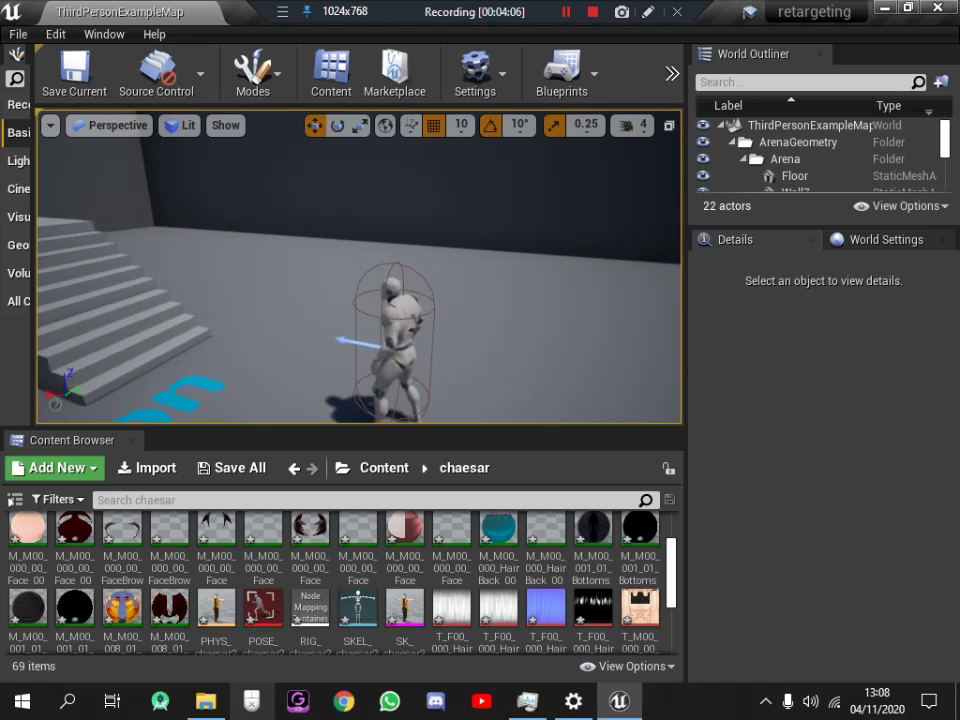
drag(360, 300, 420, 250)
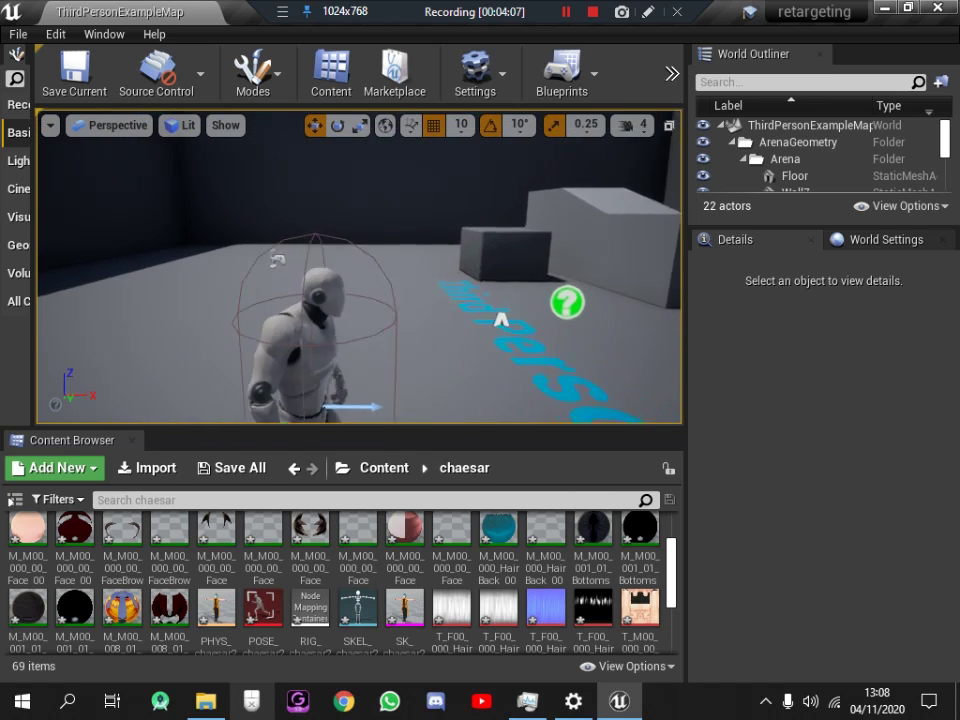
drag(360, 300, 400, 290)
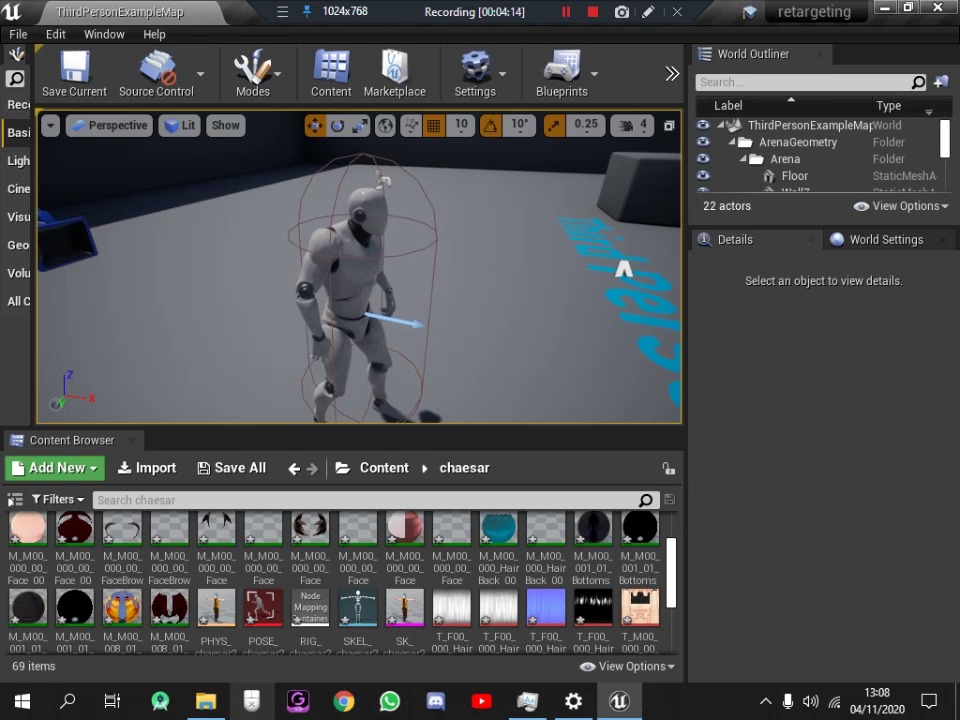
click(360, 310)
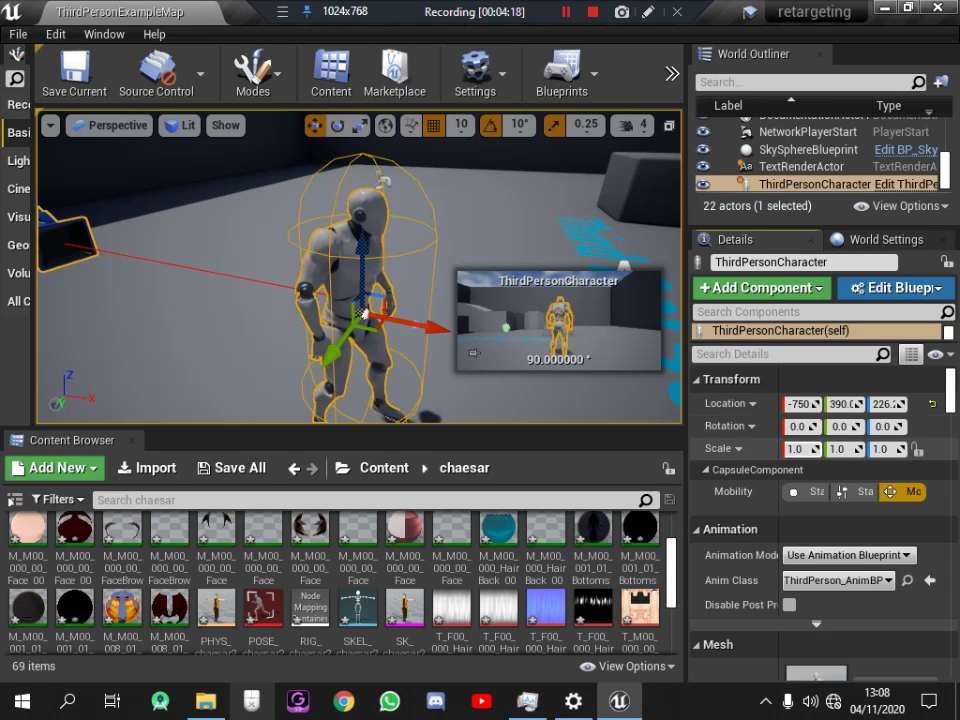
scroll(820, 430, down, 3)
scroll(820, 500, down, 2)
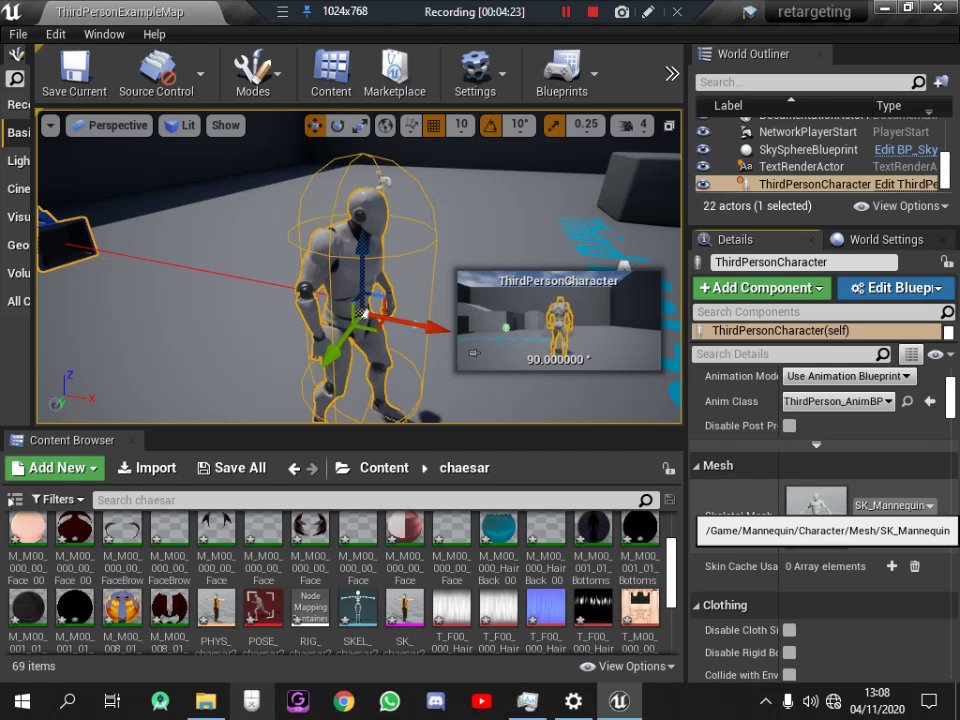
click(893, 506)
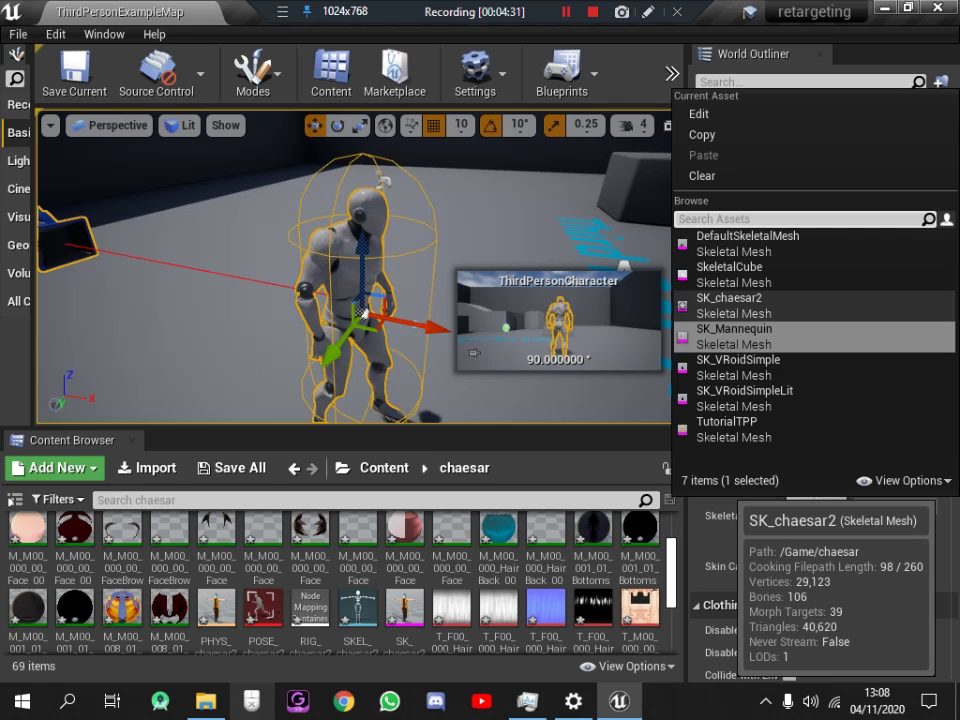
click(728, 305)
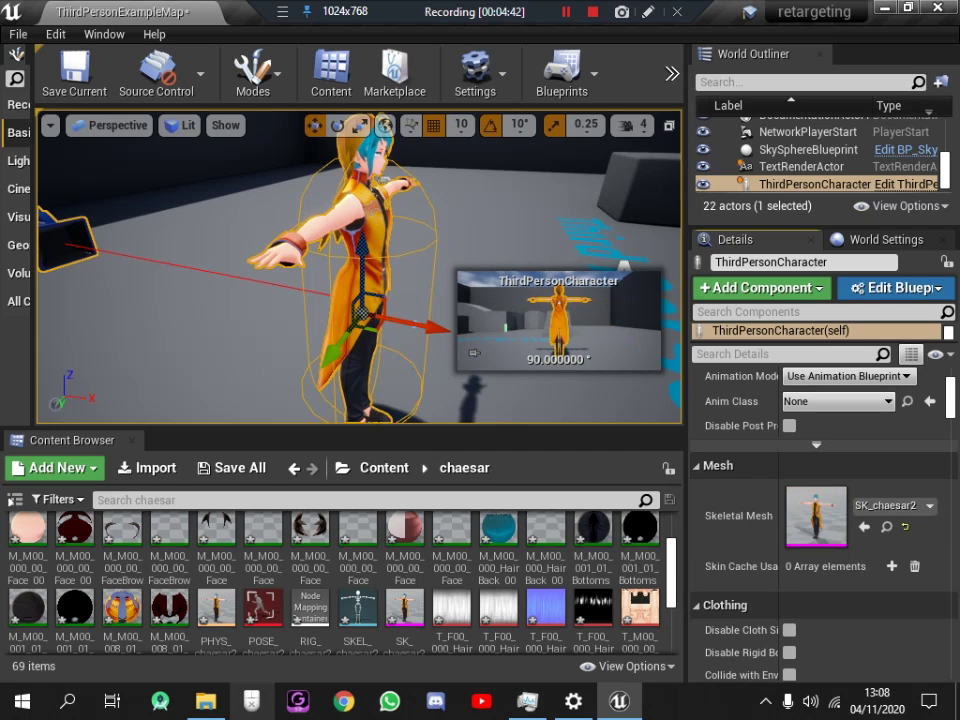
right_drag(337, 229, 480, 229)
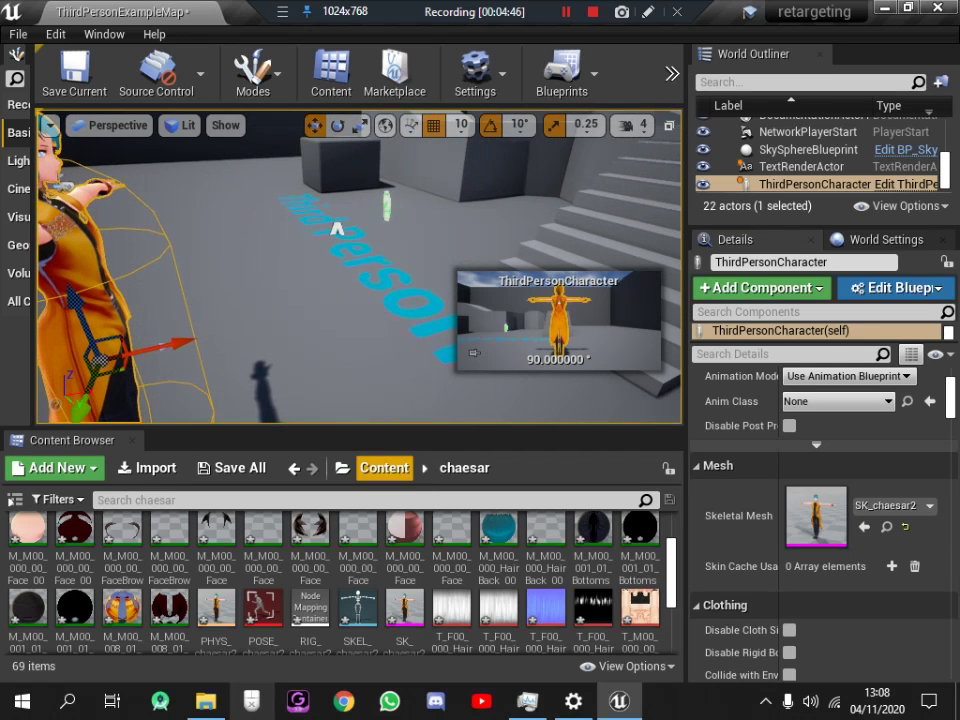
- Navigate from Content into the Mannequin > Animations folder
click(384, 467)
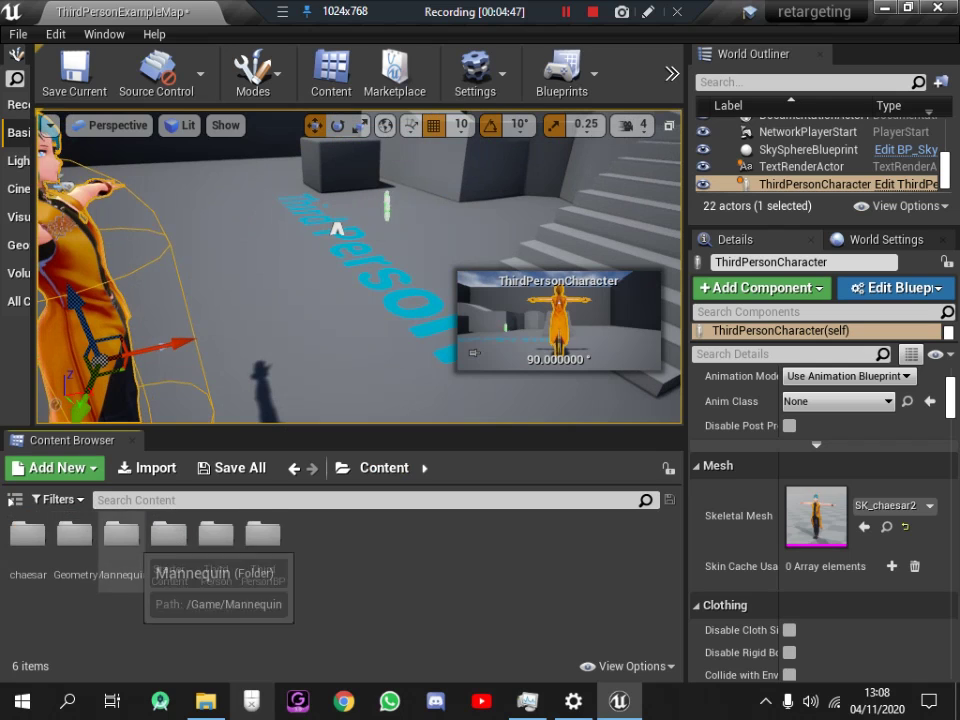
double_click(121, 537)
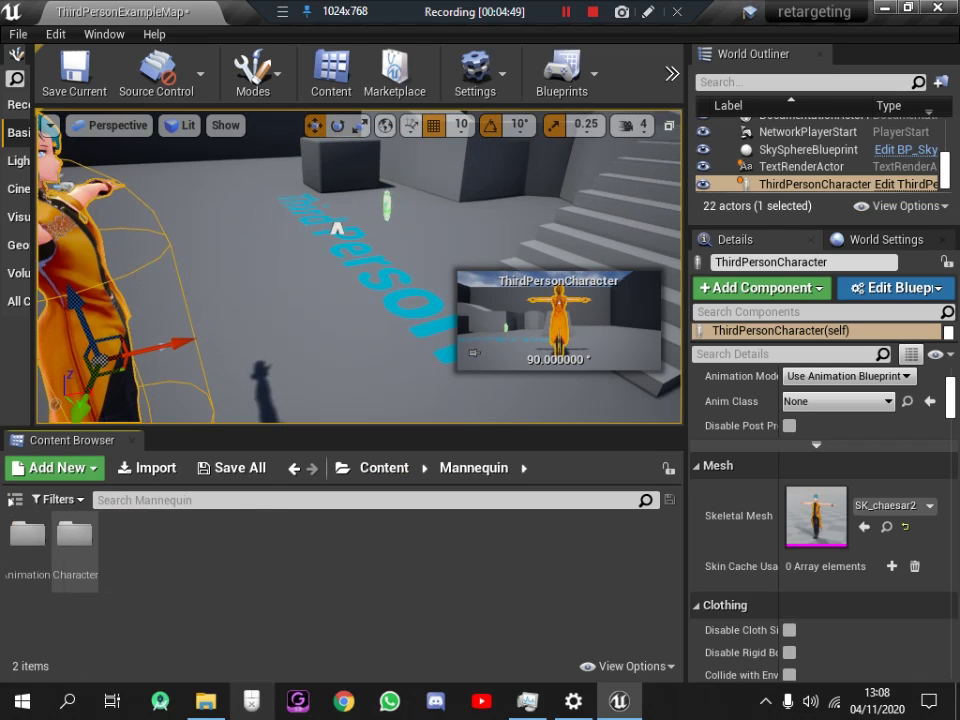
double_click(27, 534)
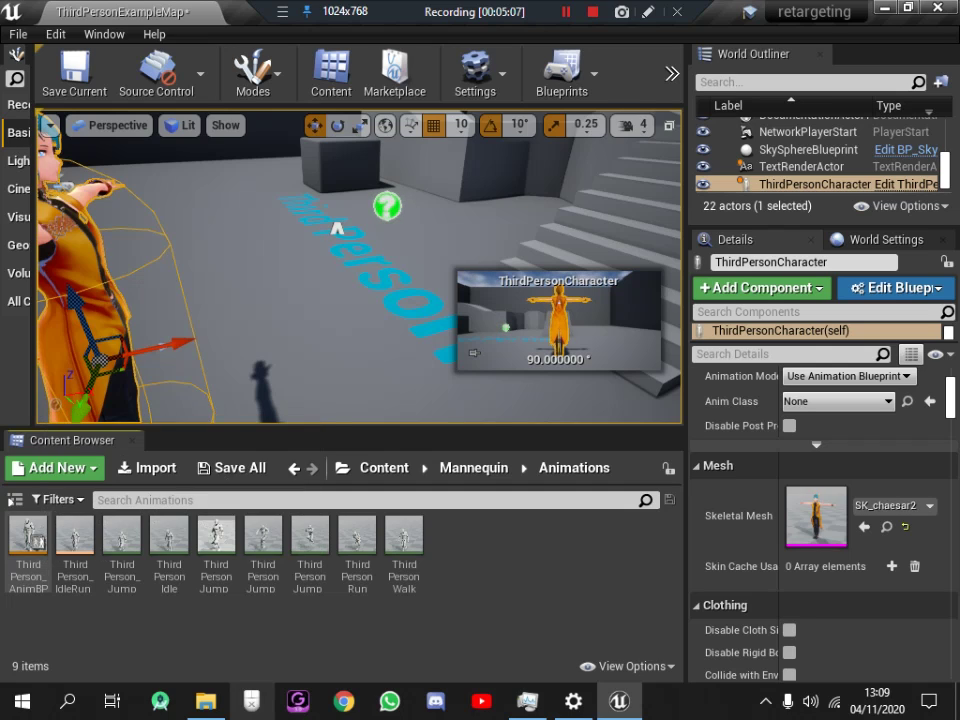
- Set UE4_Mannequin_Skeleton's retarget rig to Humanoid, then close the blueprint and skeleton editors
double_click(28, 538)
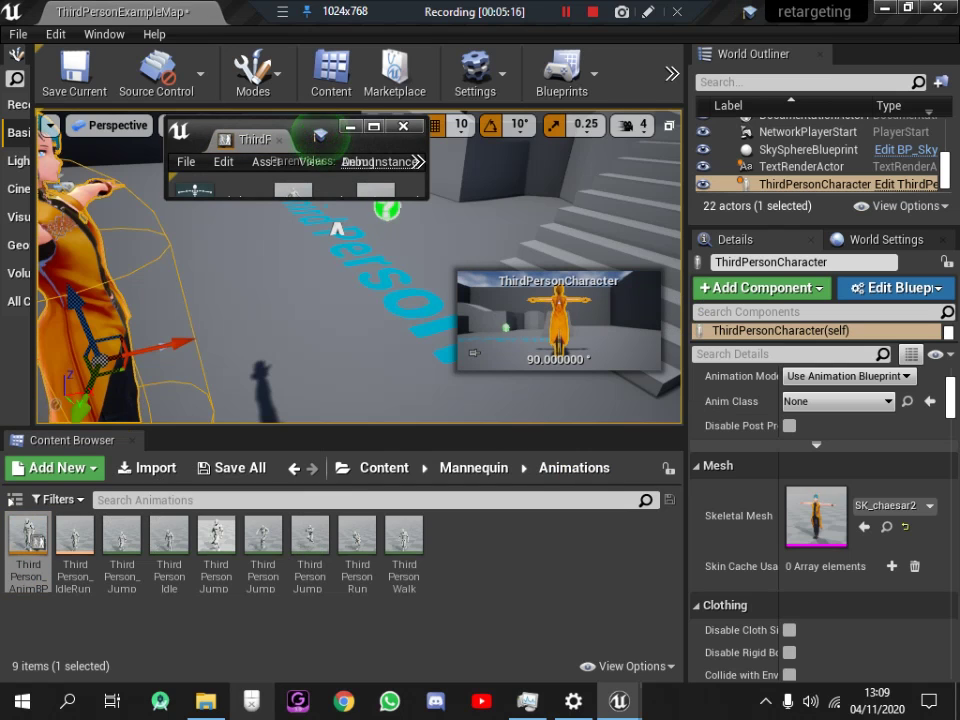
drag(320, 135, 146, 11)
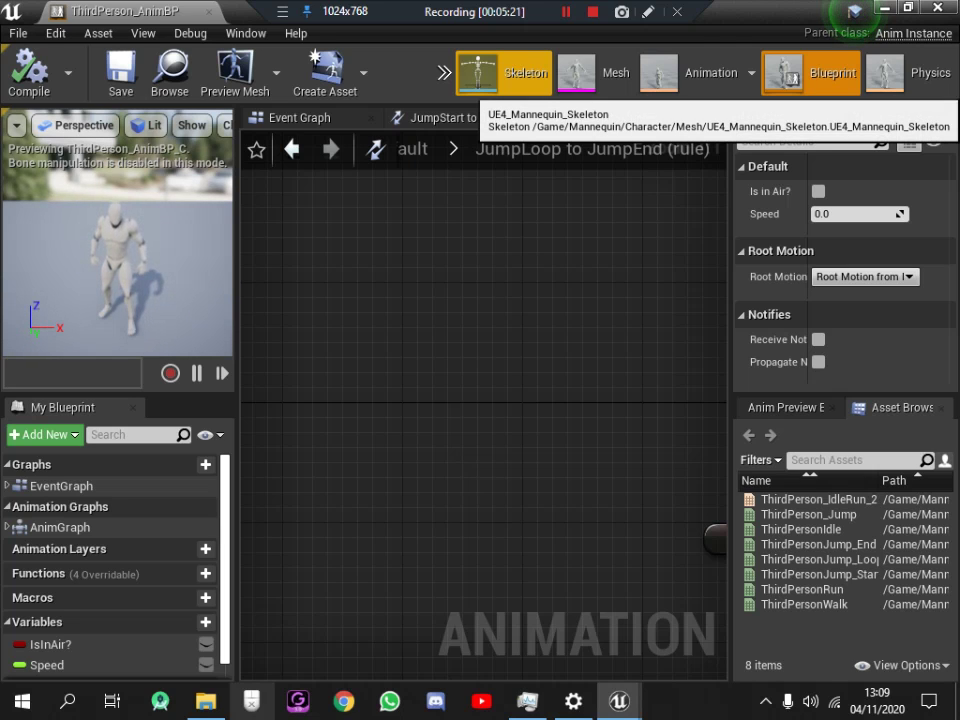
click(500, 80)
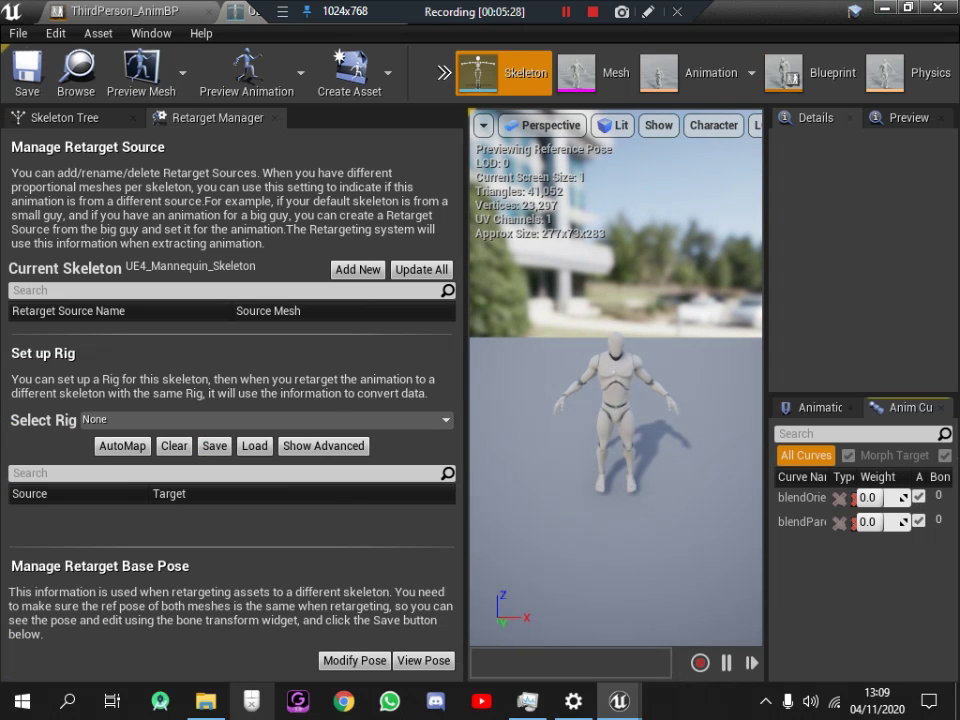
click(260, 419)
click(150, 69)
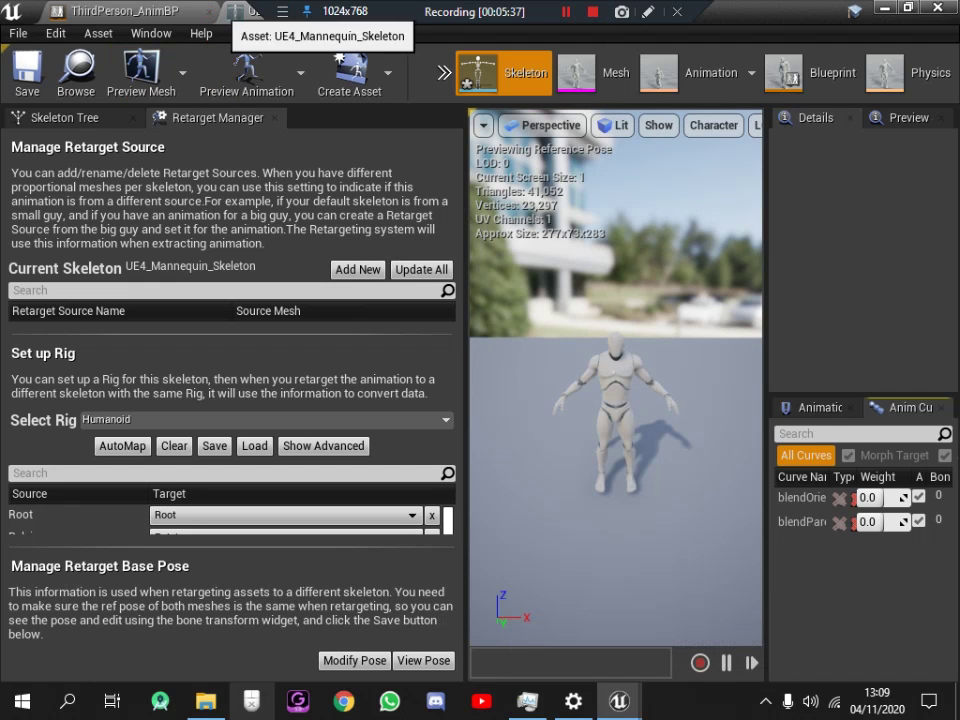
click(209, 12)
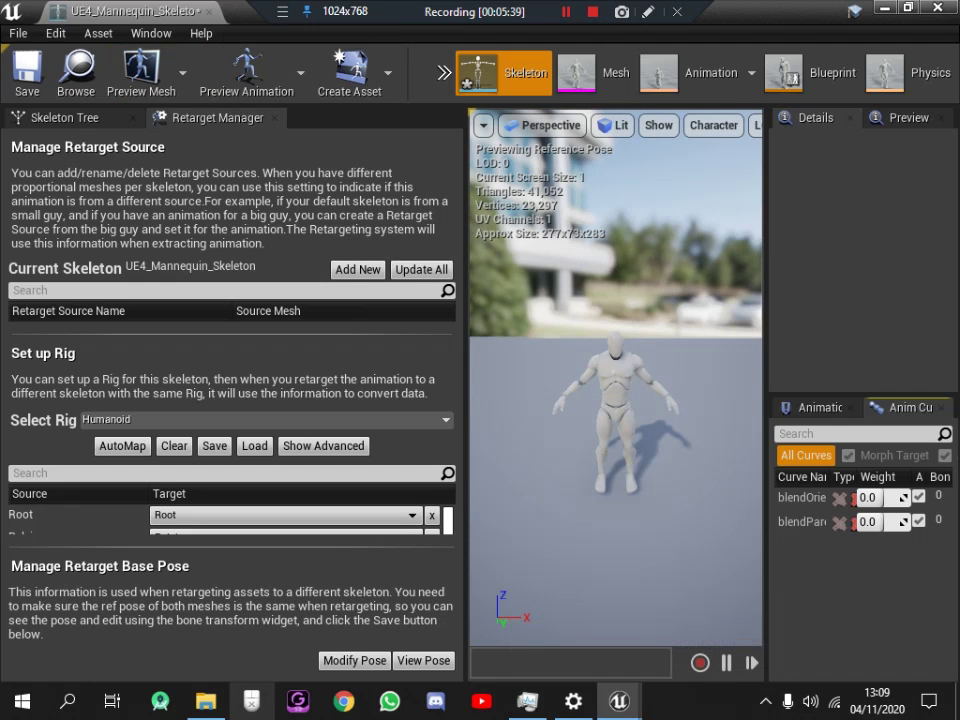
click(209, 12)
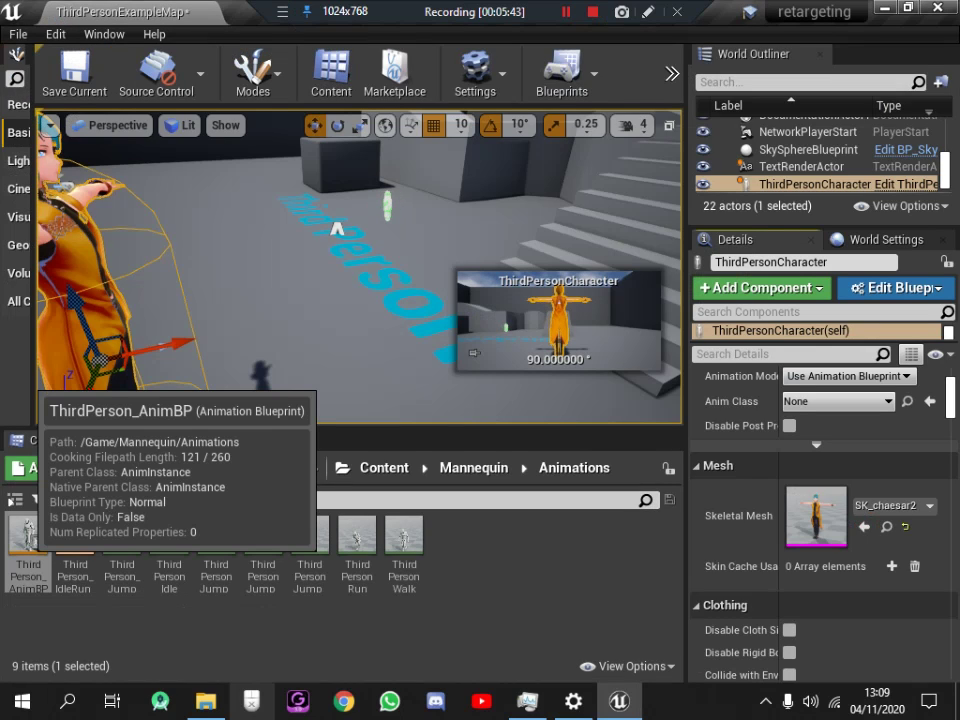
- Duplicate ThirdPerson_AnimBP and retarget the copy onto the SKEL_chaesar2 skeleton
right_click(28, 540)
mouse_move(110, 268)
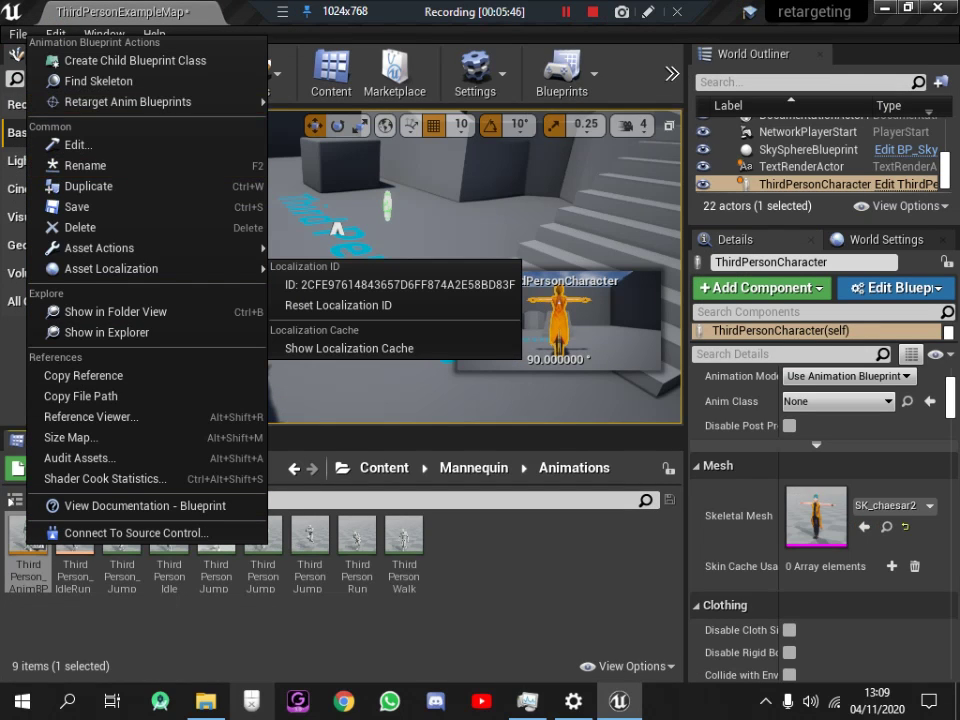
mouse_move(160, 101)
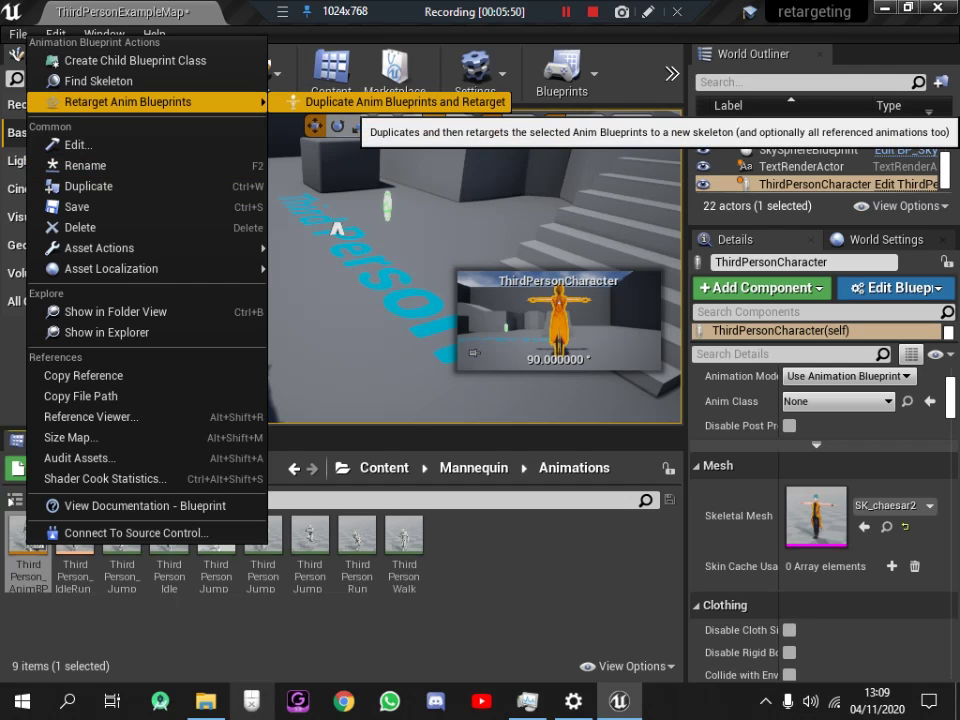
click(350, 101)
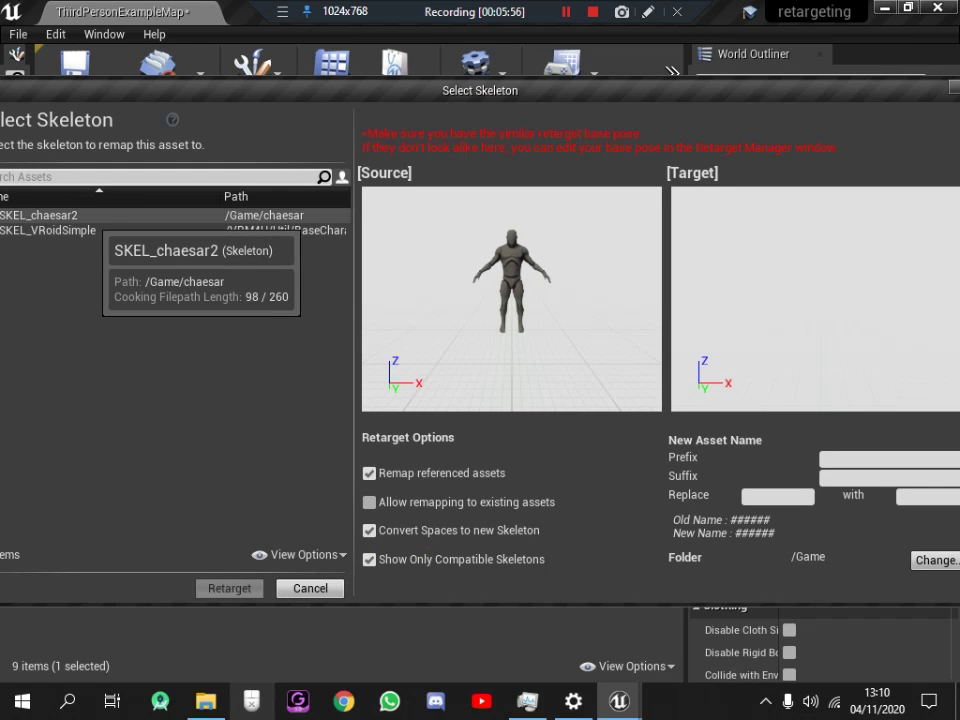
click(95, 215)
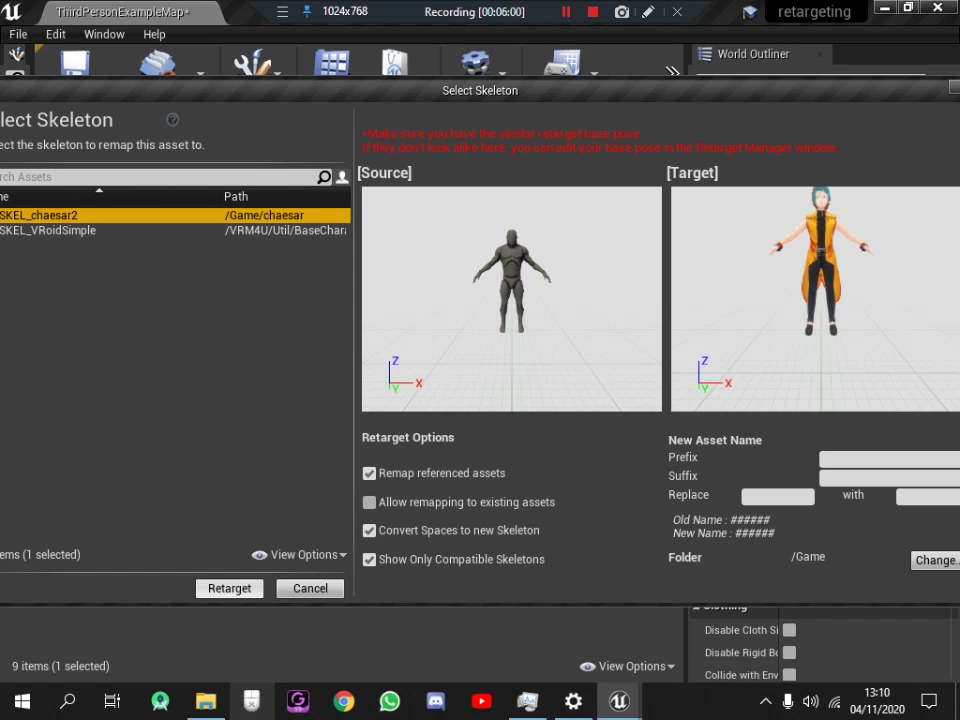
click(229, 588)
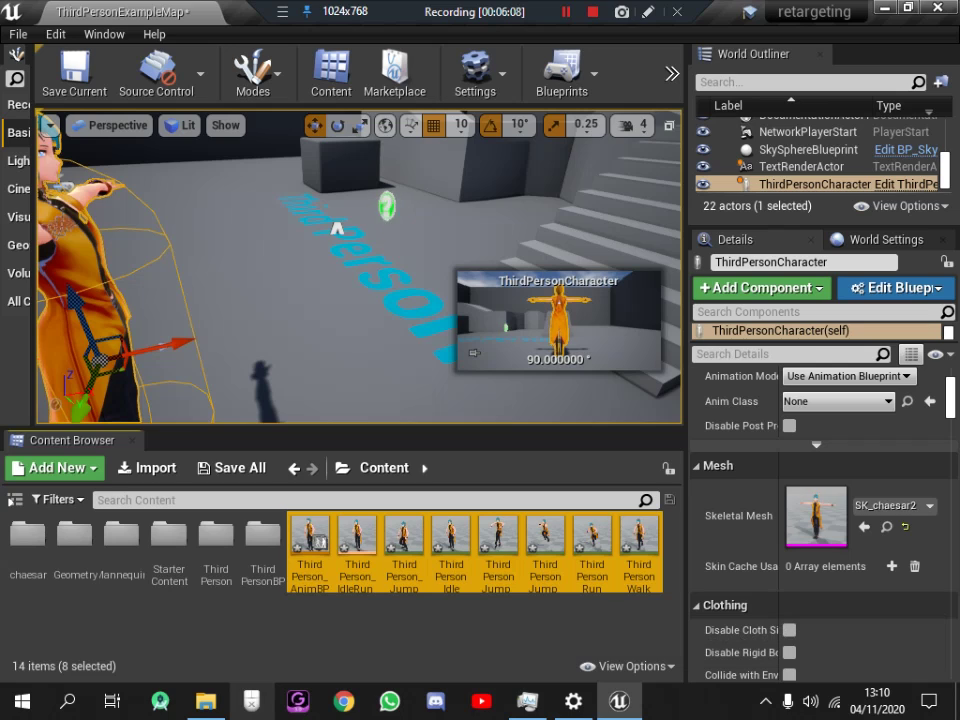
- Rename the retargeted ThirdPerson_AnimBP copy to chaesar_AnimBP
click(310, 540)
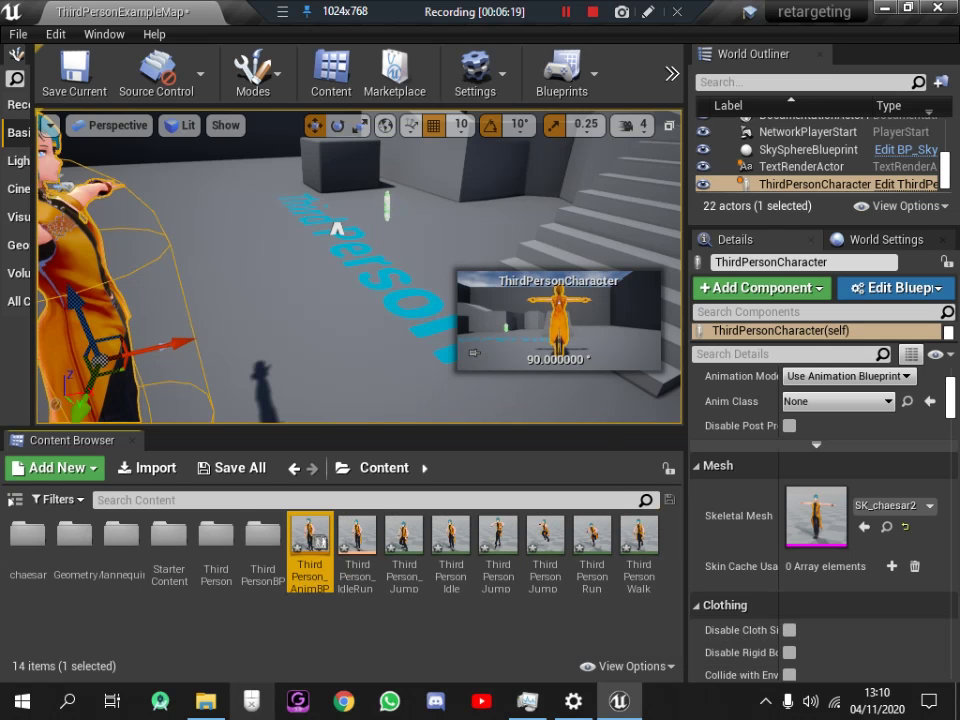
right_click(310, 545)
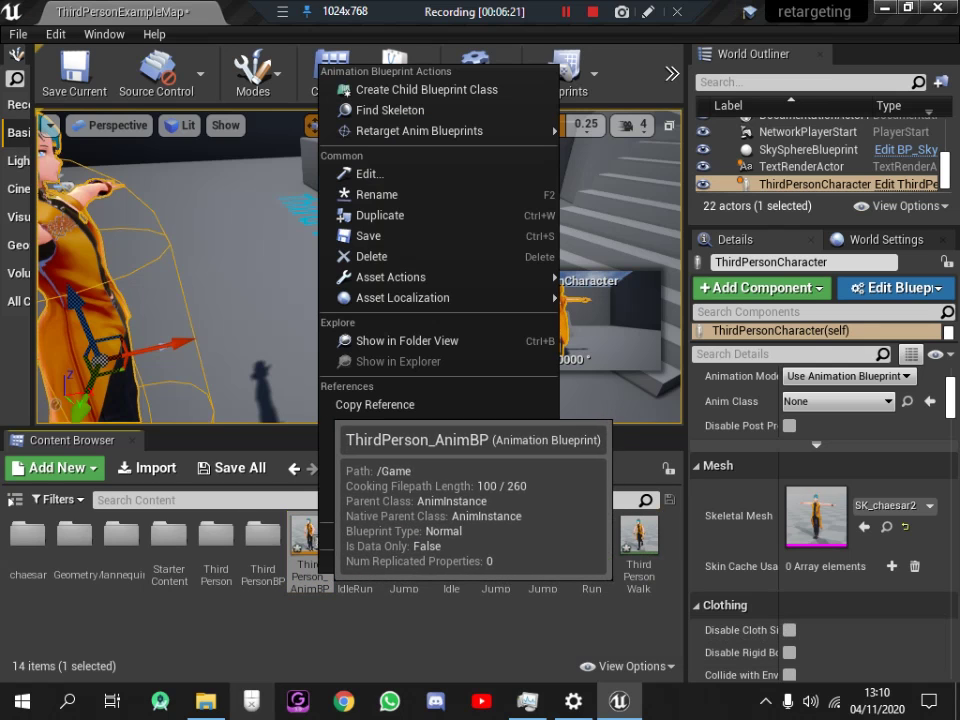
click(377, 194)
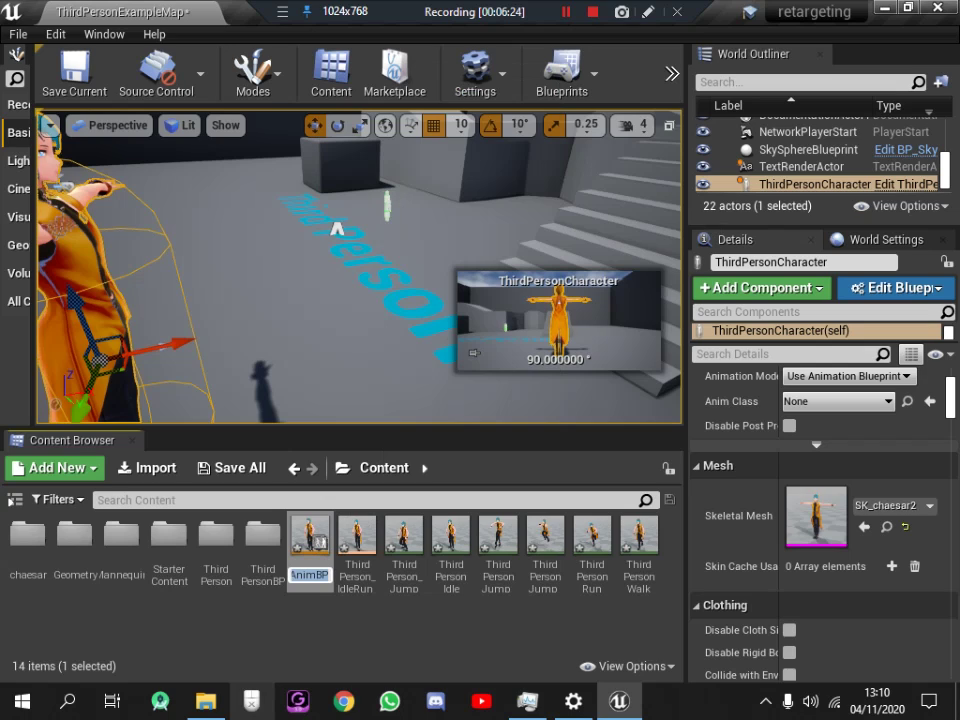
key(Home)
key(ctrl+Right)
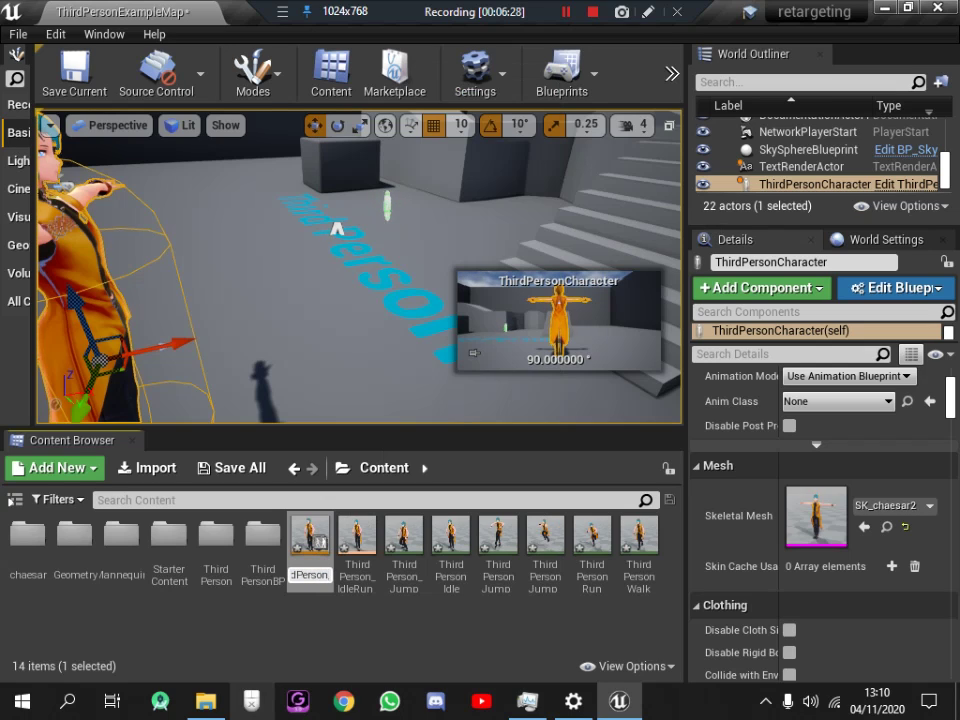
key(BackSpace)
key(BackSpace)
key(BackSpace)
text(chae_)
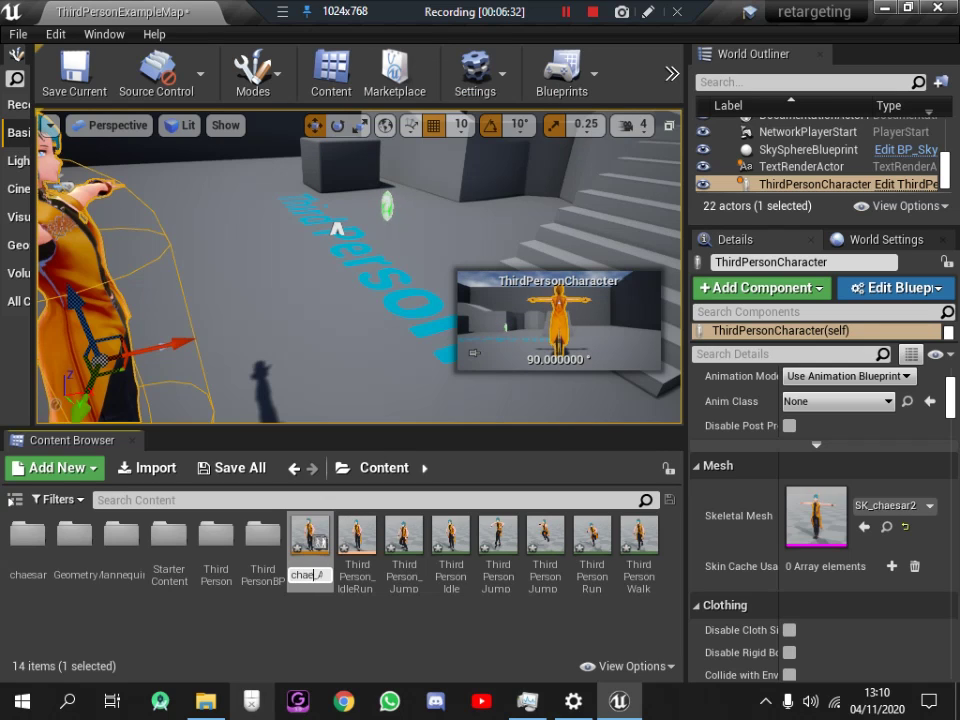
text(sar)
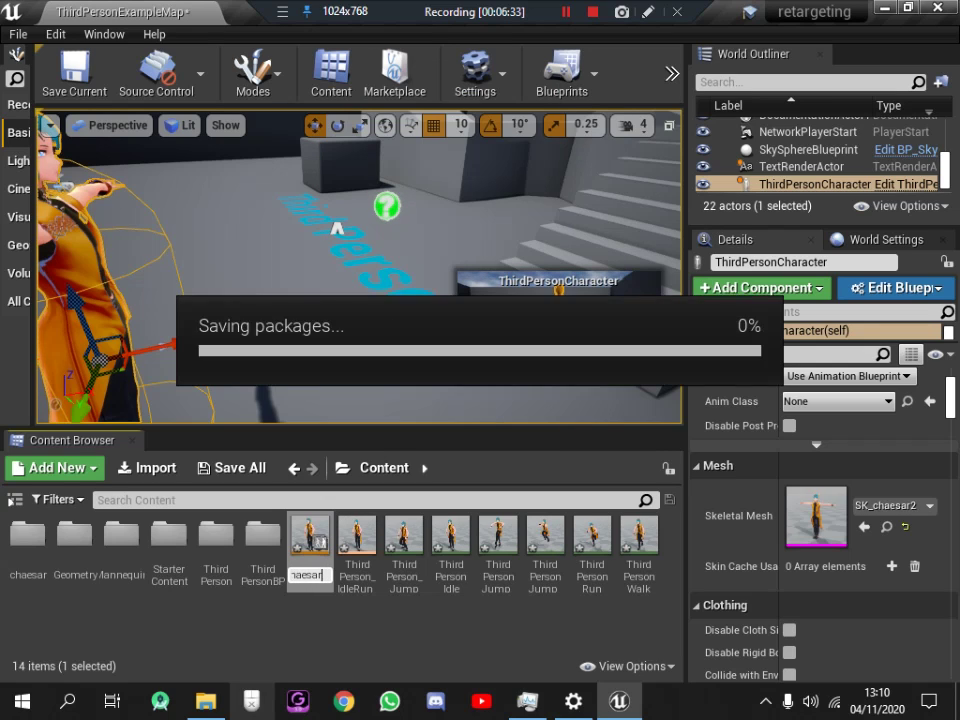
key(Return)
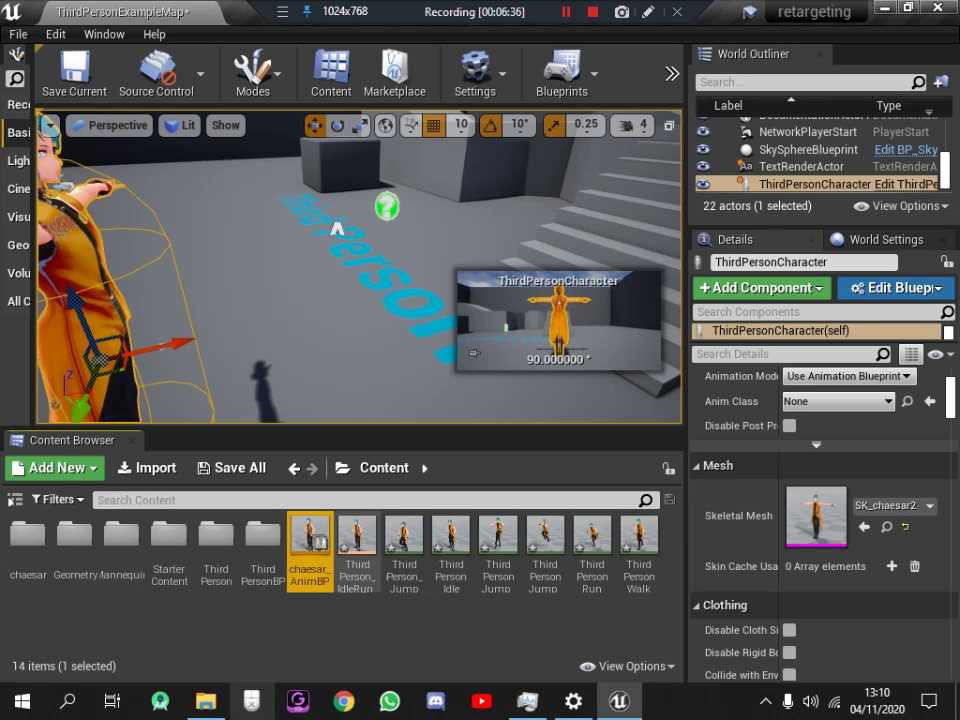
- Create an animasi_chaesar folder in Content and move chaesar_AnimBP and all animation assets into it
right_click(336, 620)
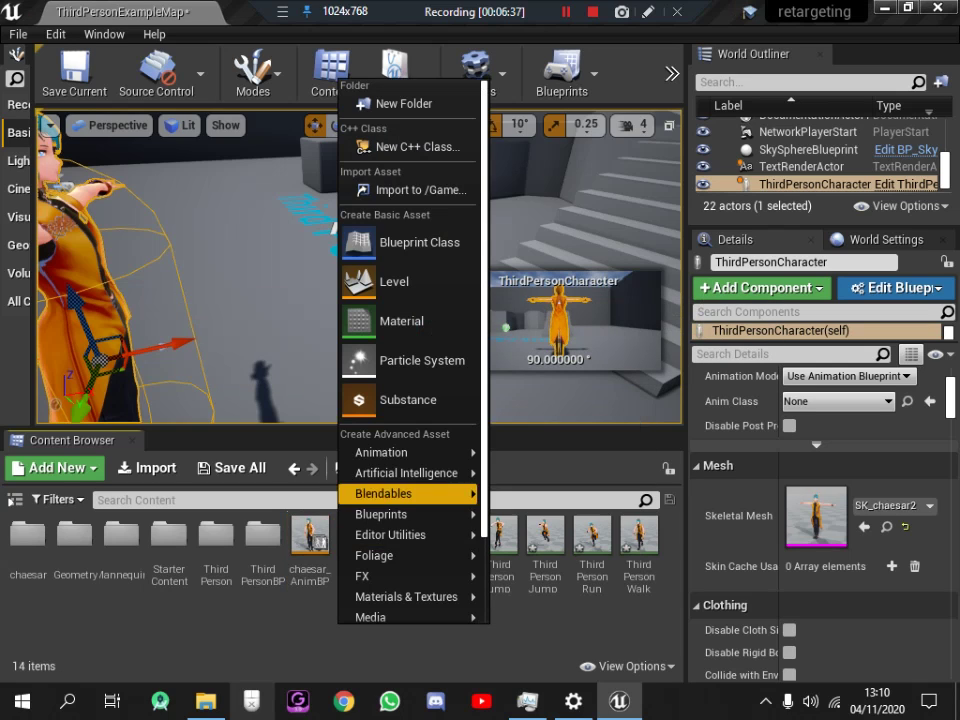
click(400, 97)
text(animasi_chaesar)
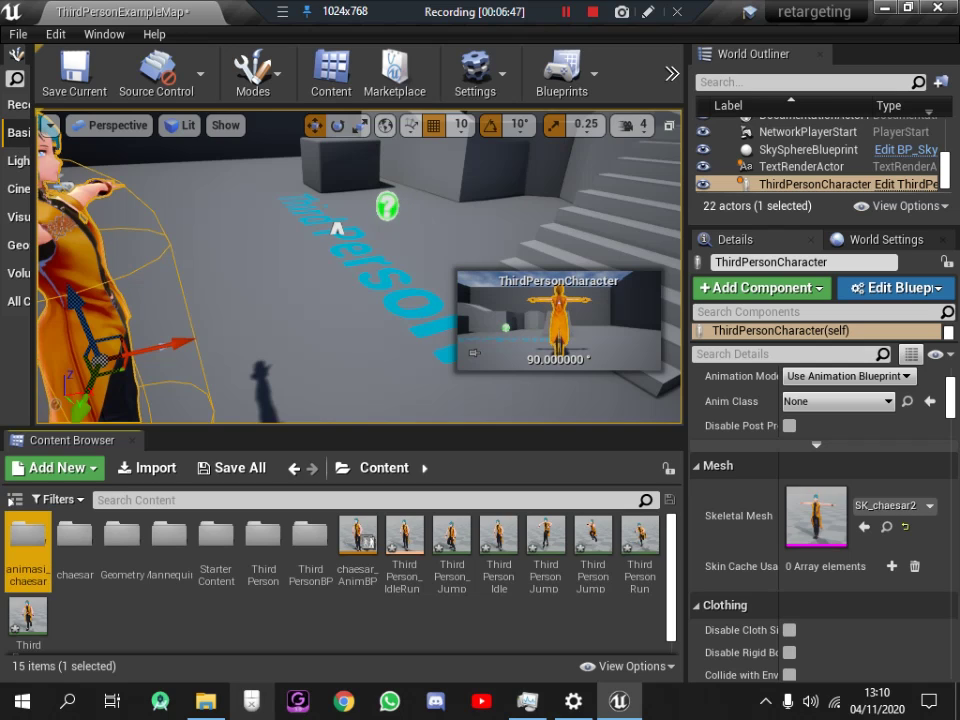
click(357, 540)
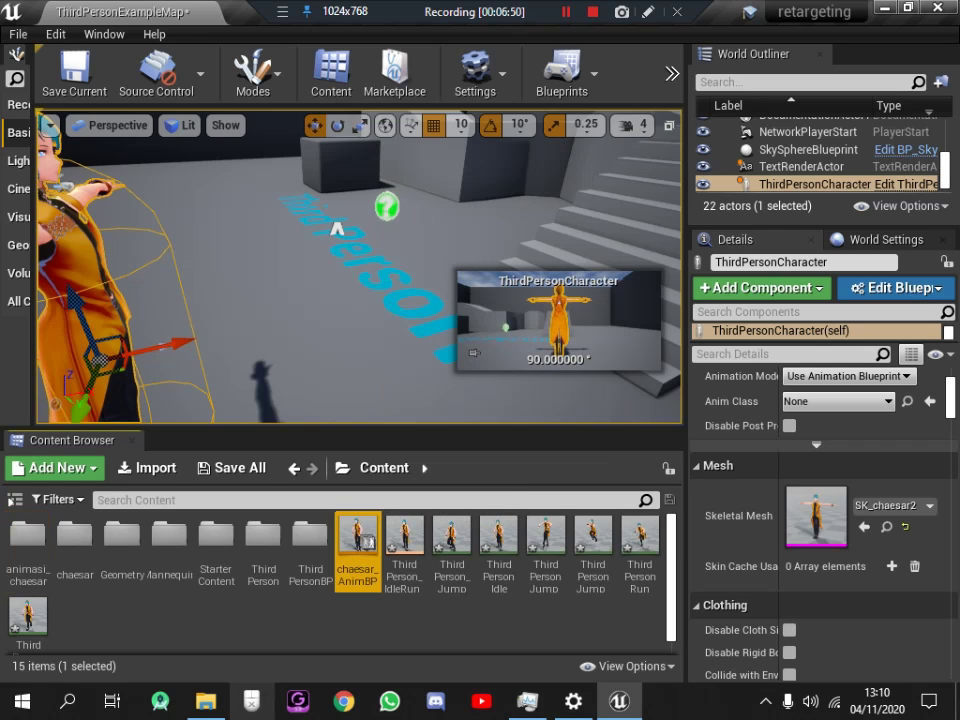
shift+click(28, 615)
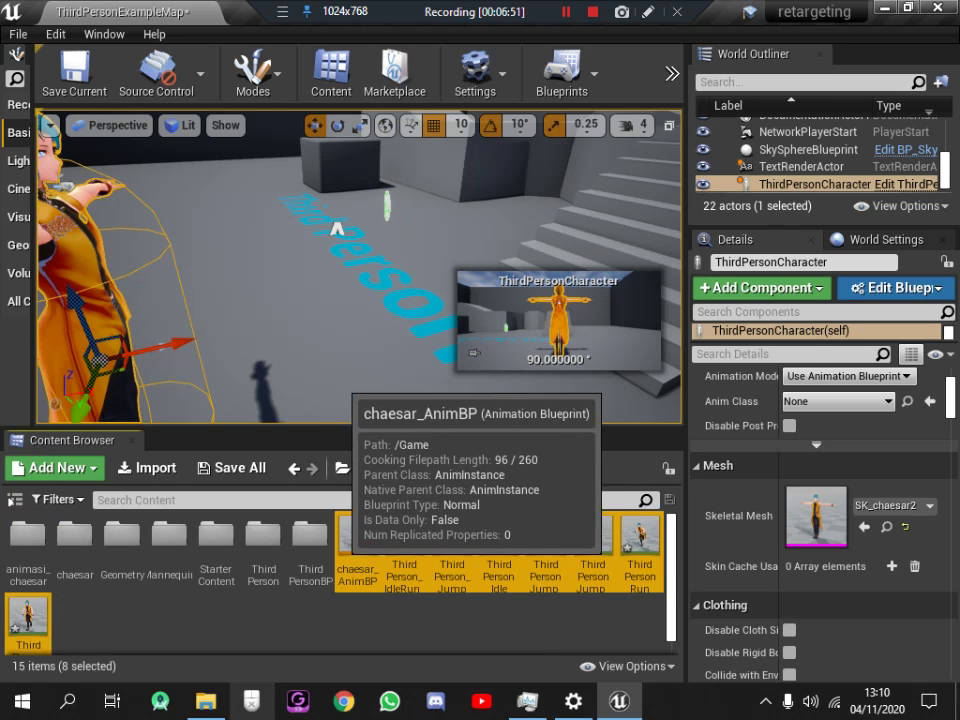
mouse_move(357, 540)
mouse_down()
mouse_move(32, 558)
mouse_move(24, 549)
mouse_up()
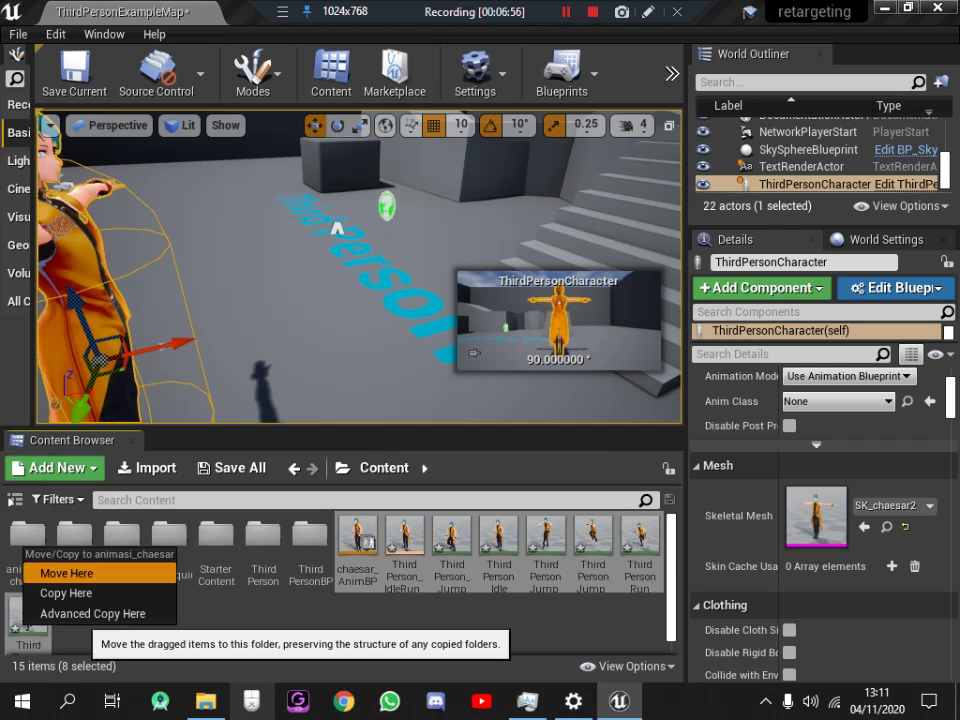
click(66, 573)
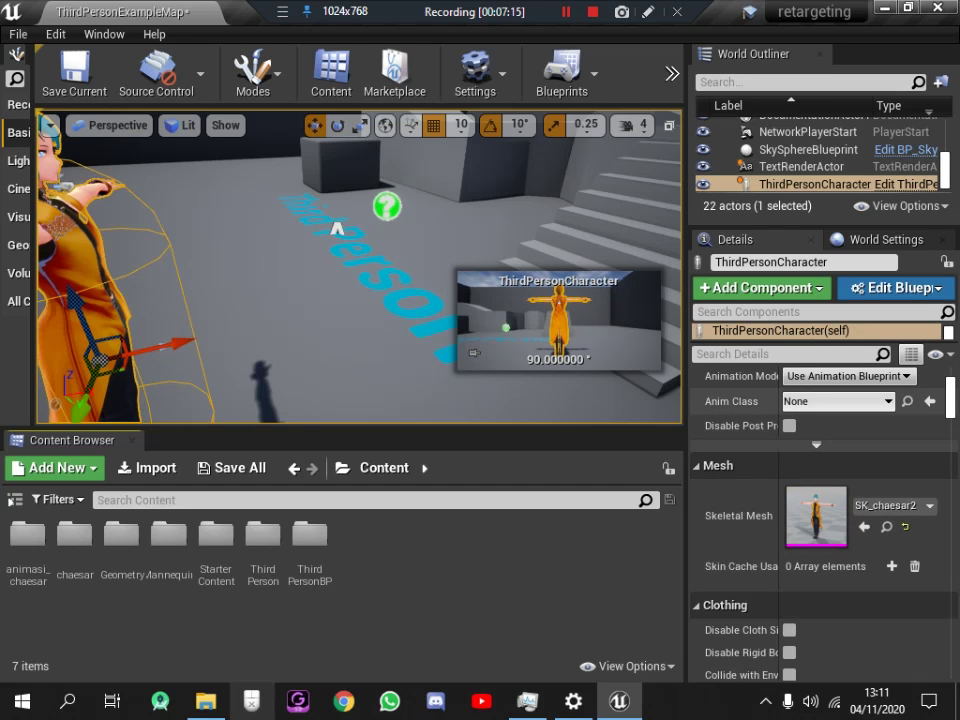
- Set ThirdPersonCharacter's Anim Class to chaesar_AnimBP_C and launch a Play-in-Editor session
click(838, 401)
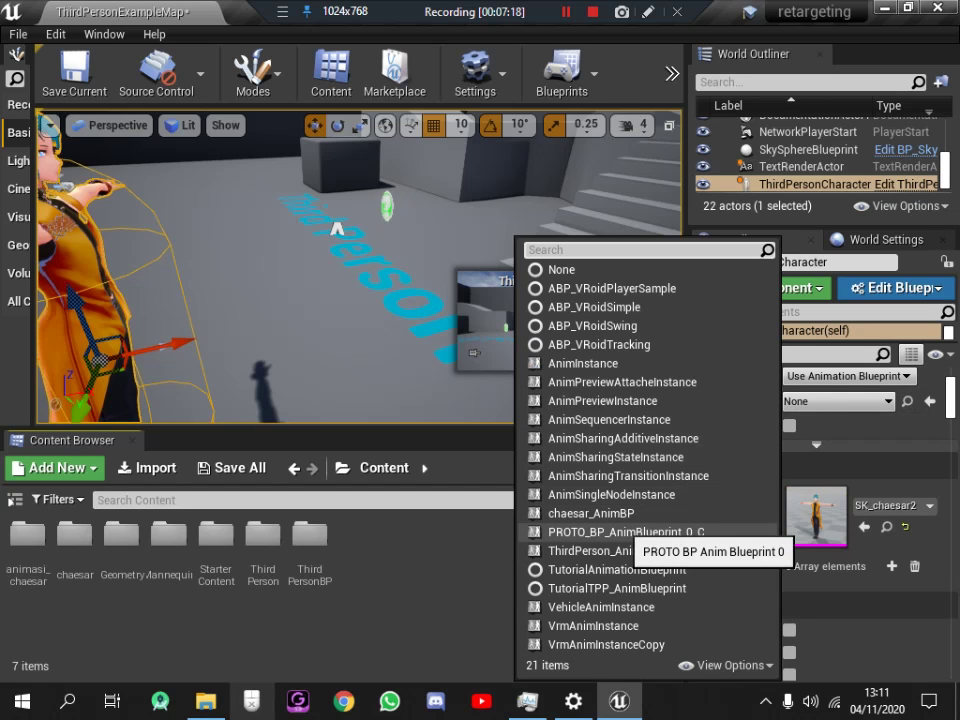
click(600, 513)
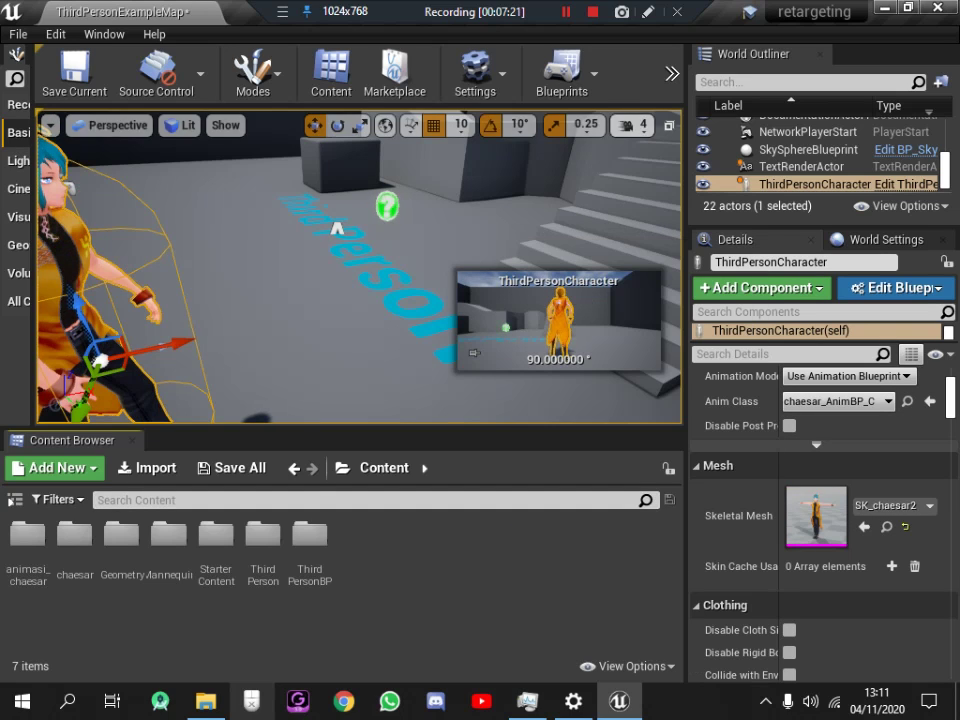
click(672, 73)
mouse_move(740, 159)
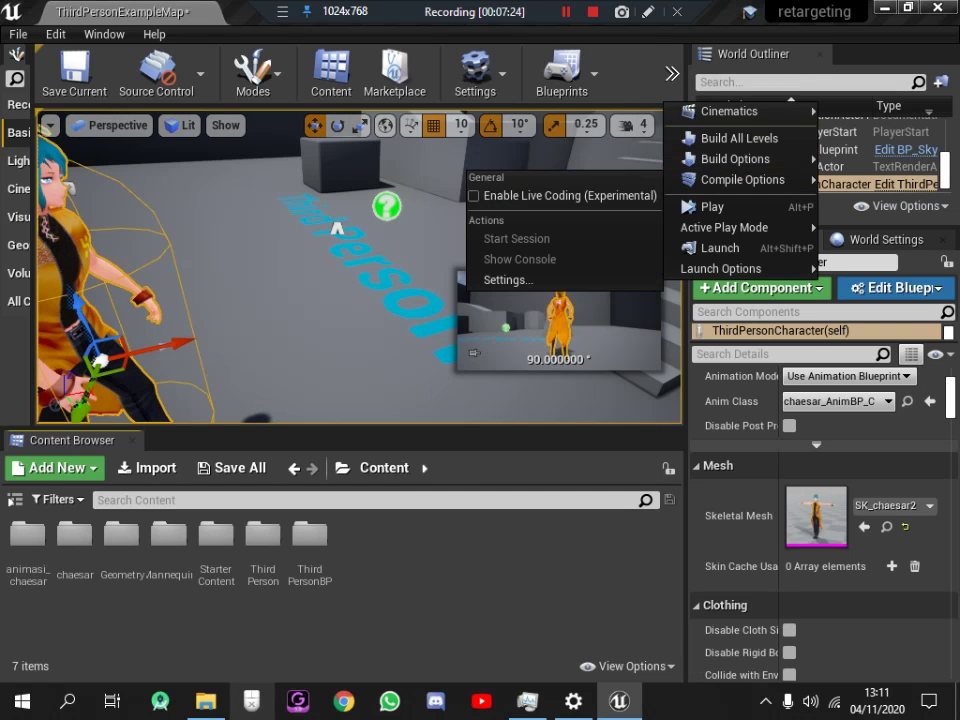
click(712, 206)
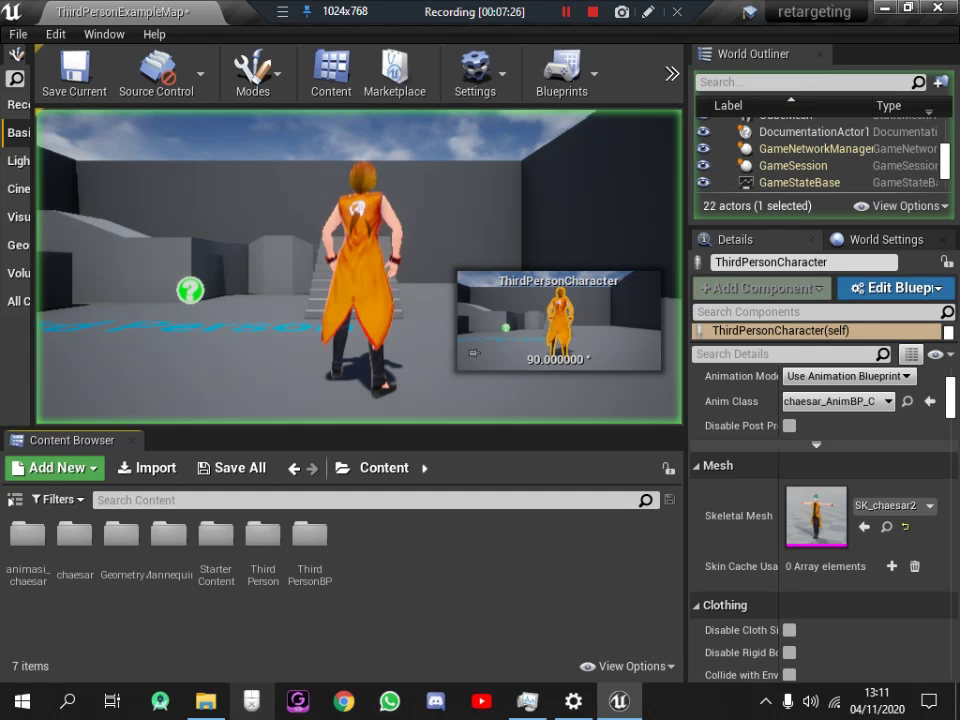
- Run the chaesar character toward the stairs with W and Space jumps while orbiting the camera
click(144, 212)
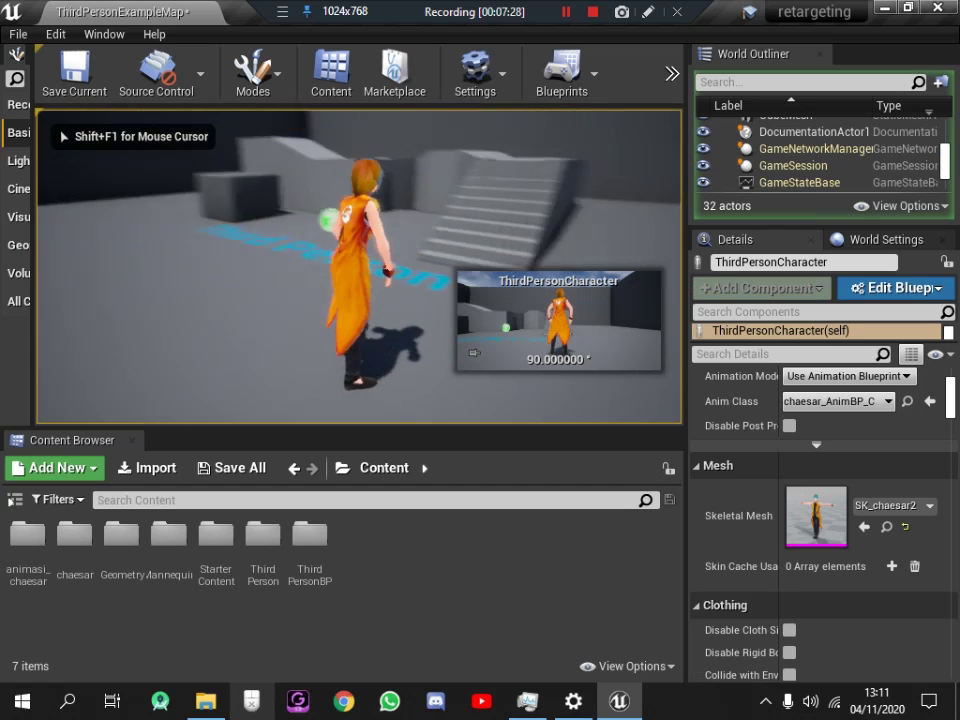
key(w)
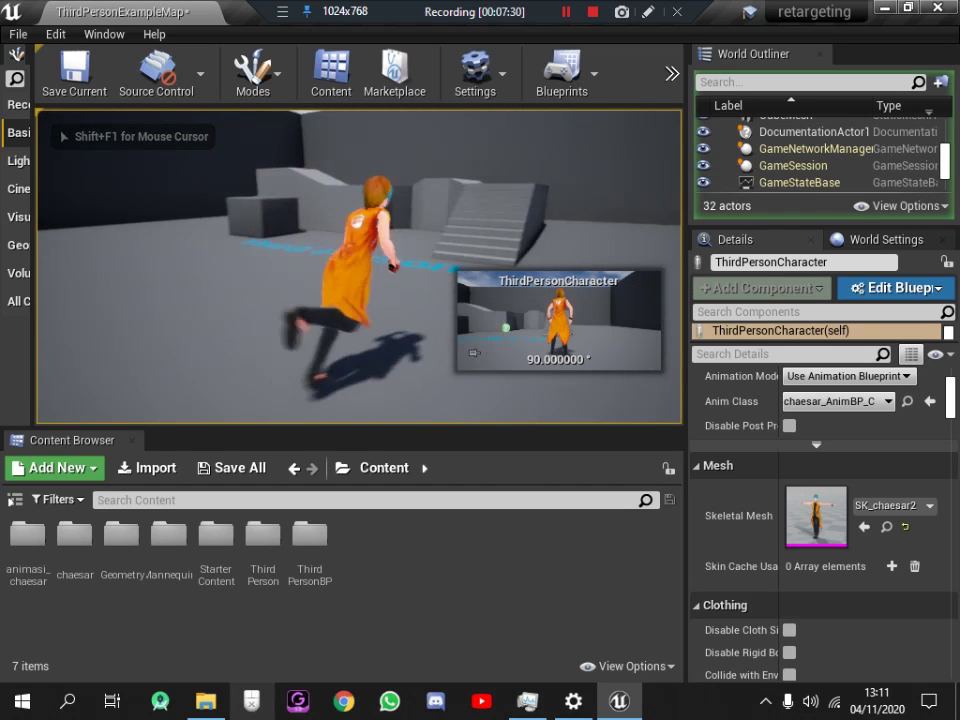
key(space)
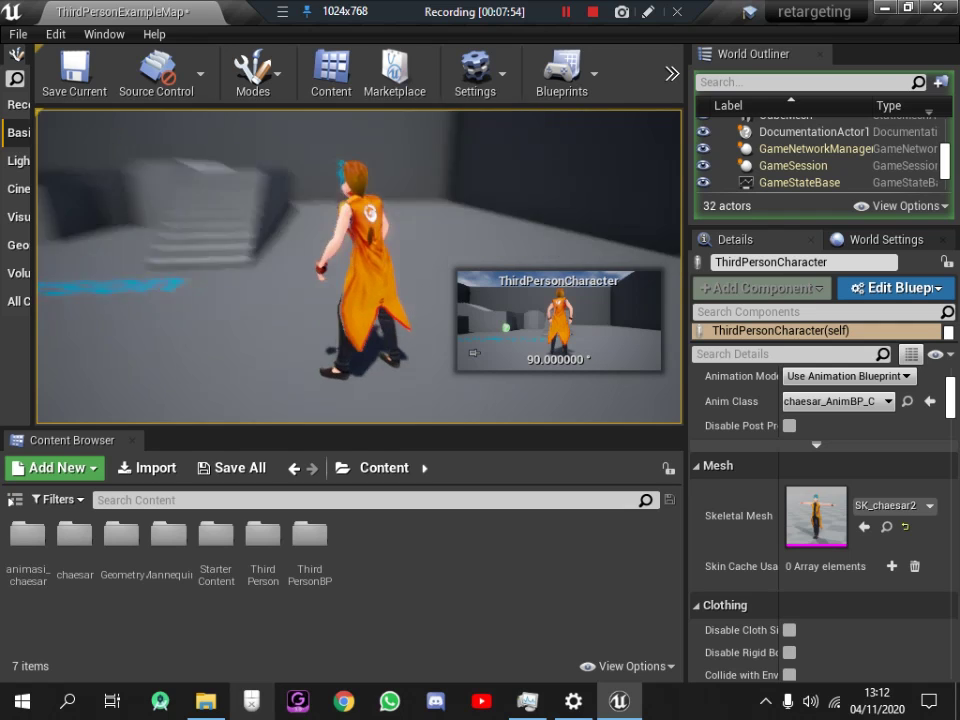
mouse_move(360, 265)
right_down()
mouse_move(420, 265)
mouse_move(400, 265)
right_up()
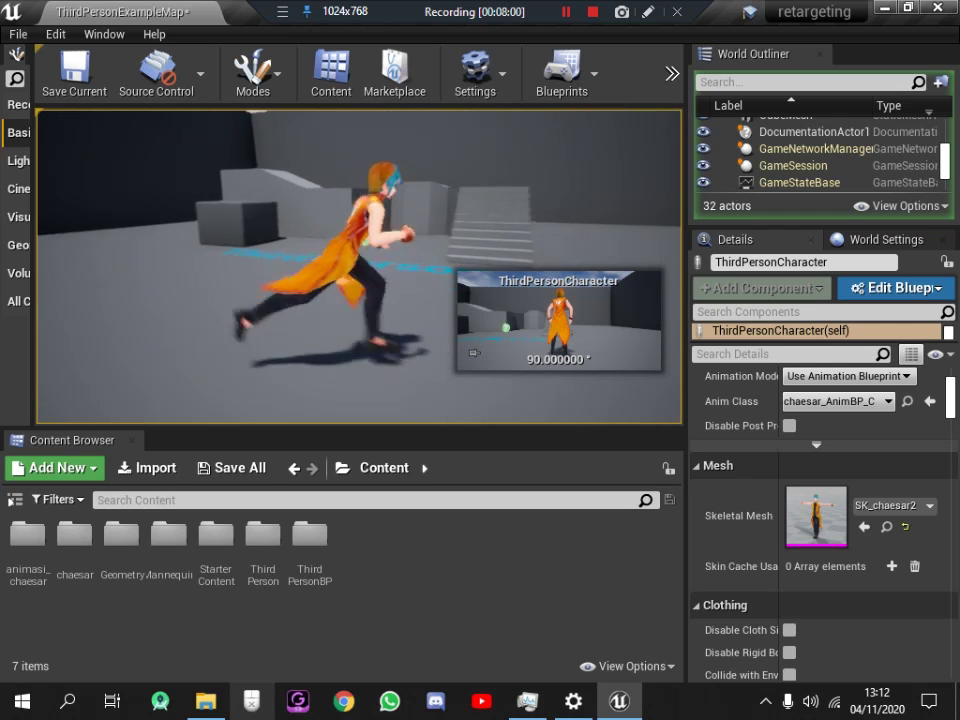
right_drag(400, 265, 420, 265)
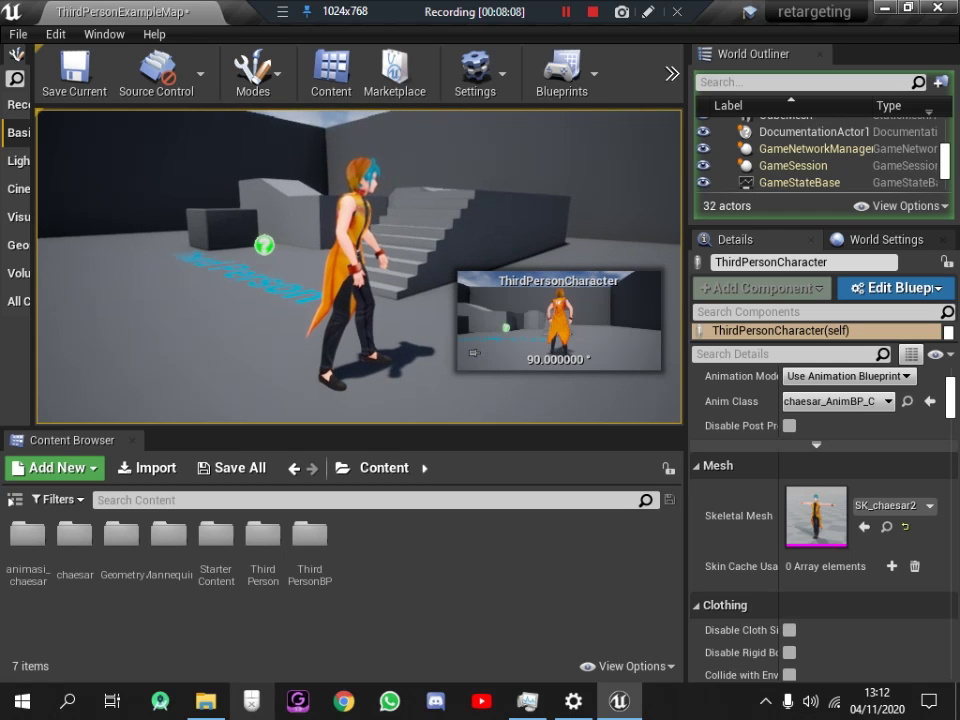
right_drag(400, 265, 400, 200)
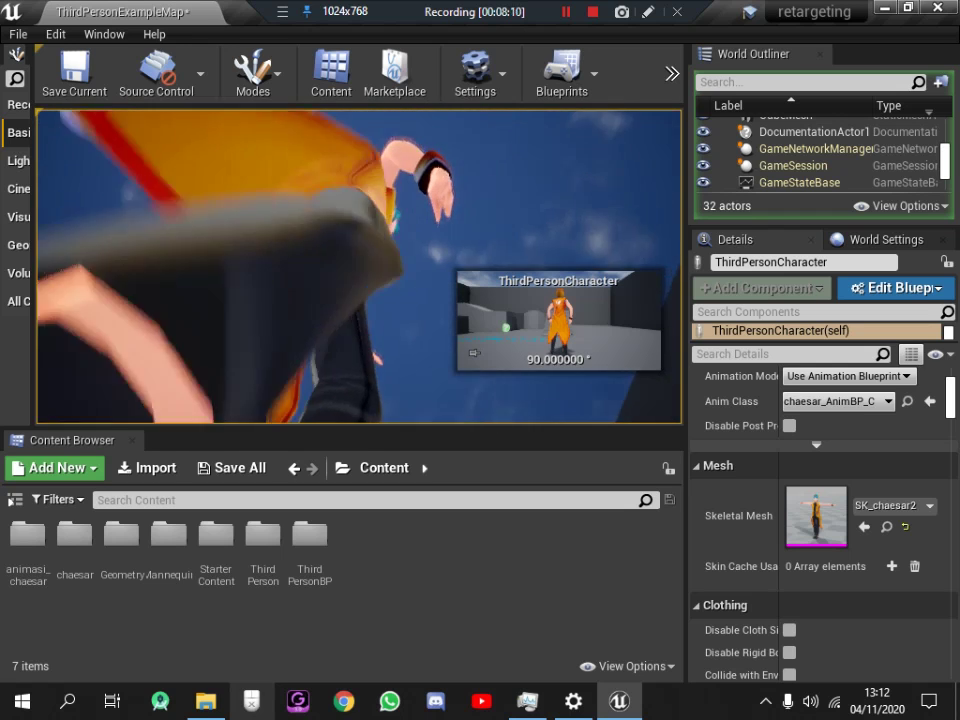